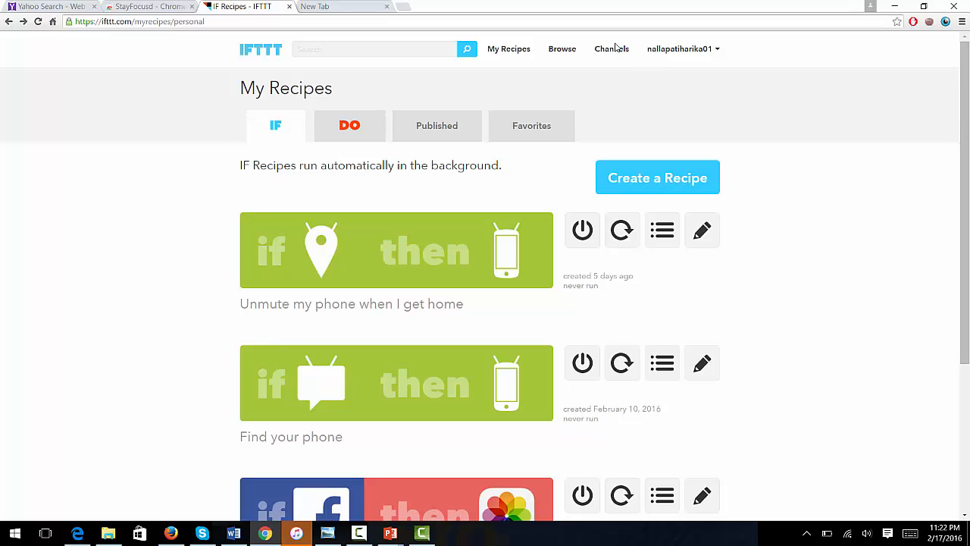
click(615, 50)
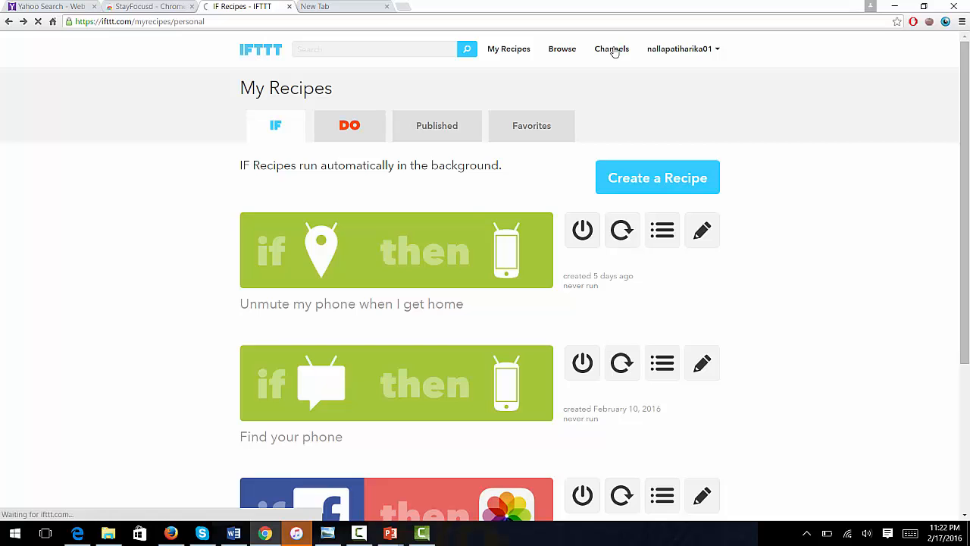
scroll(615, 52, down, 5)
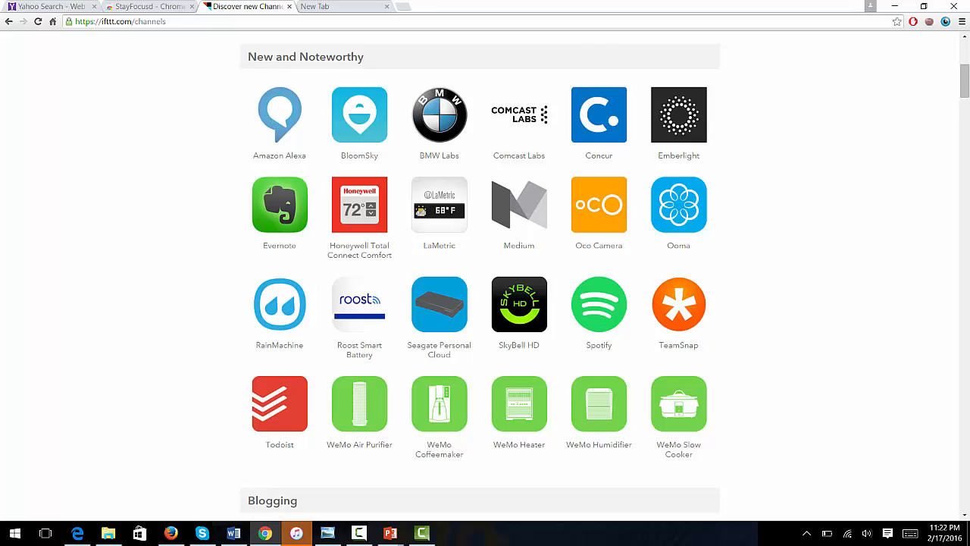
scroll(485, 272, up, 4)
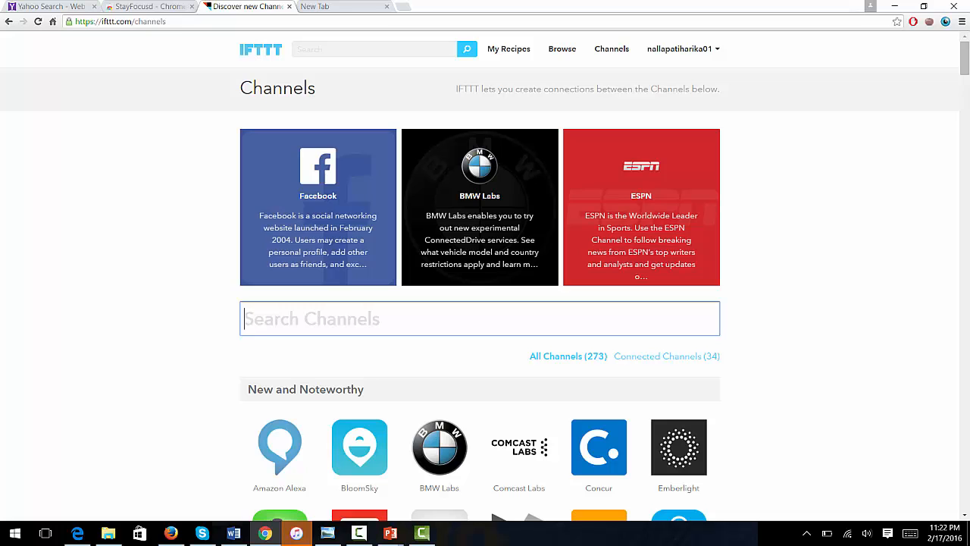
scroll(485, 273, down, 2)
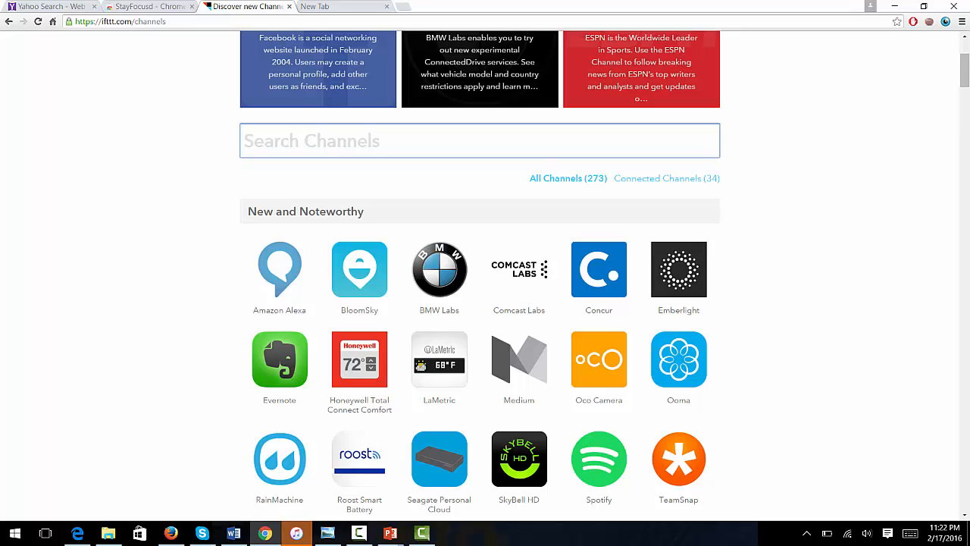
scroll(485, 273, up, 2)
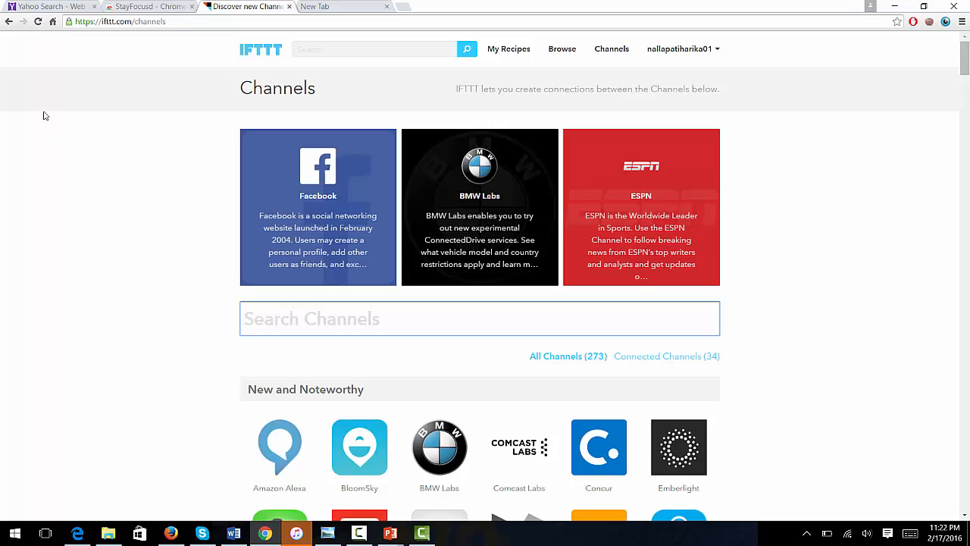
click(523, 50)
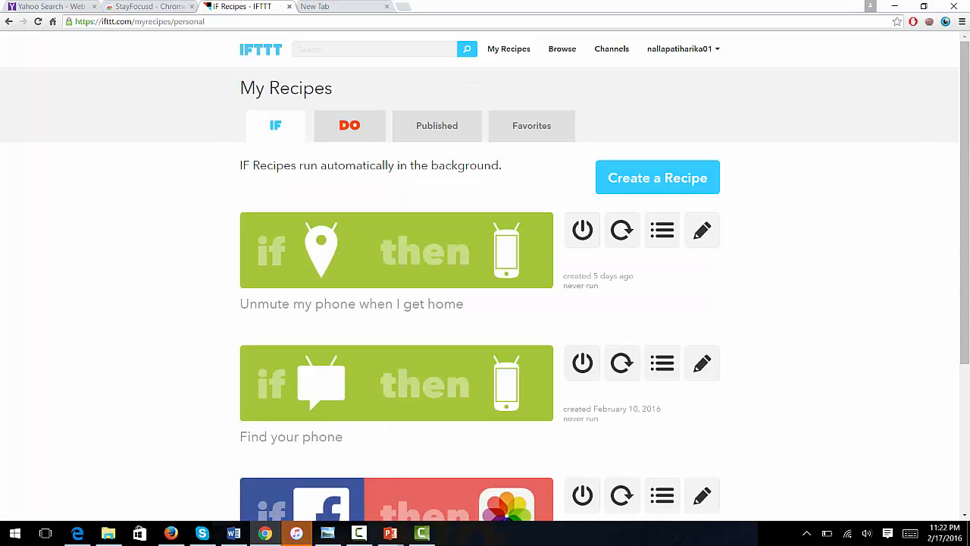
scroll(19, 226, down, 1)
scroll(84, 382, down, 1)
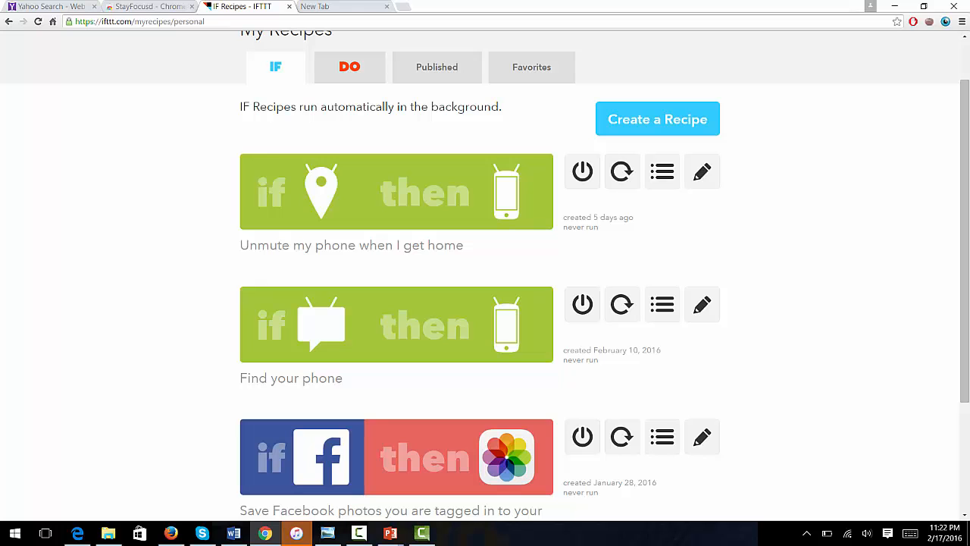
scroll(485, 288, up, 2)
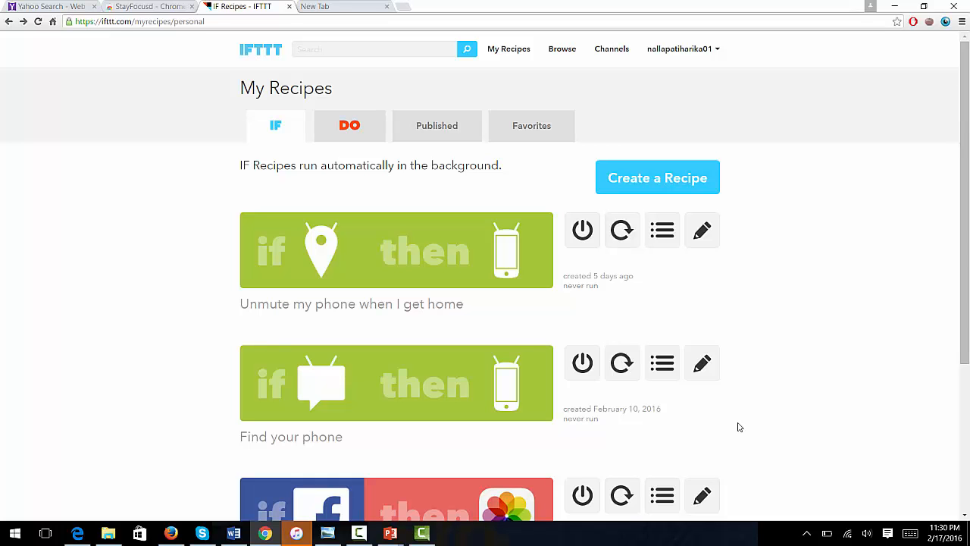
scroll(739, 427, down, 3)
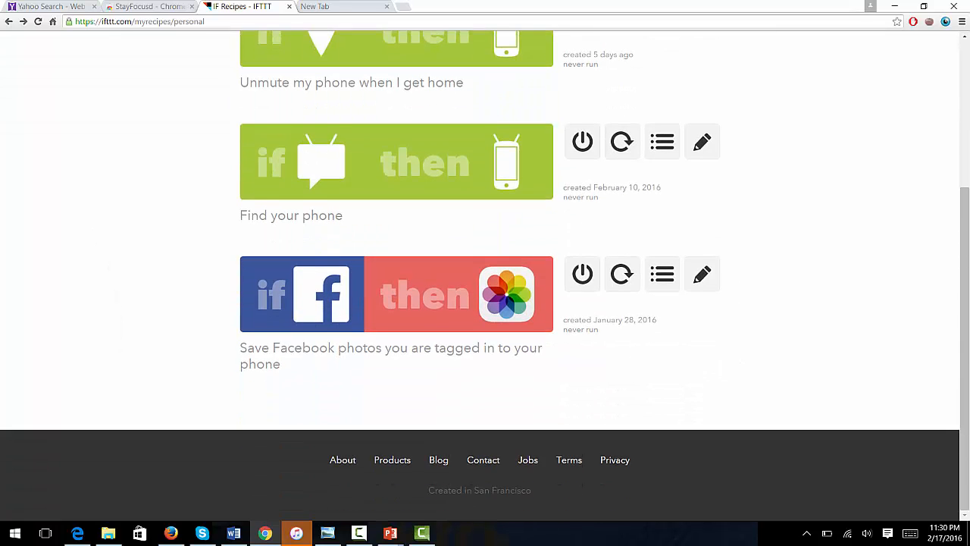
scroll(739, 427, up, 3)
scroll(485, 276, down, 1)
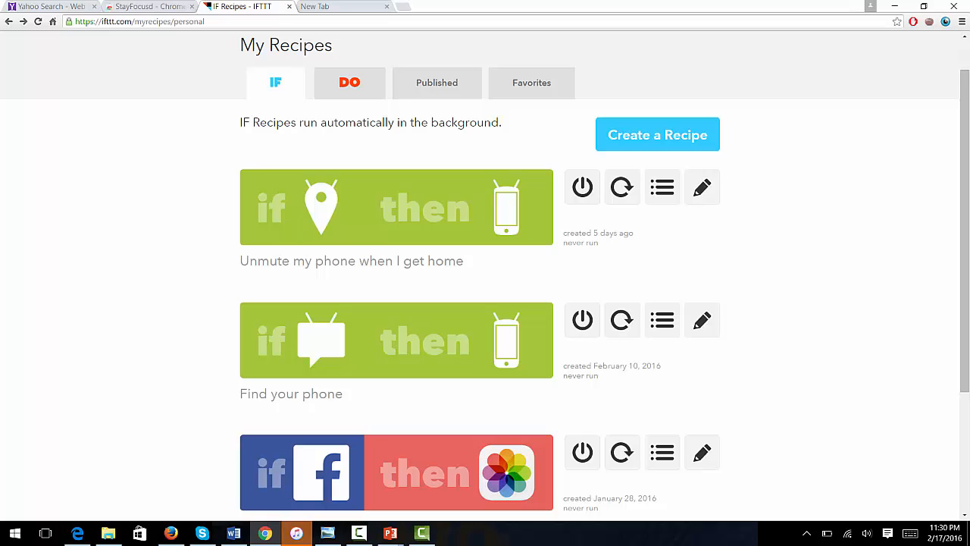
scroll(485, 276, down, 3)
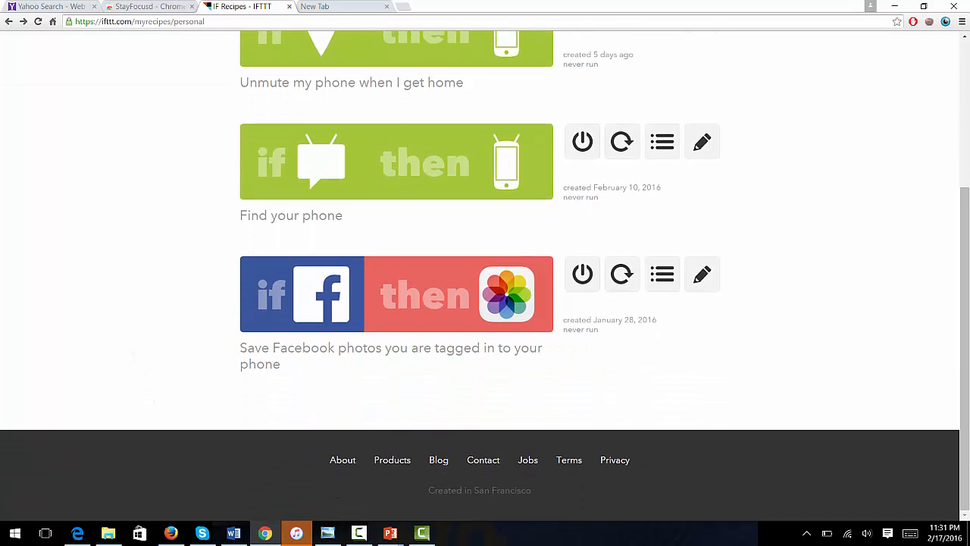
scroll(114, 288, up, 4)
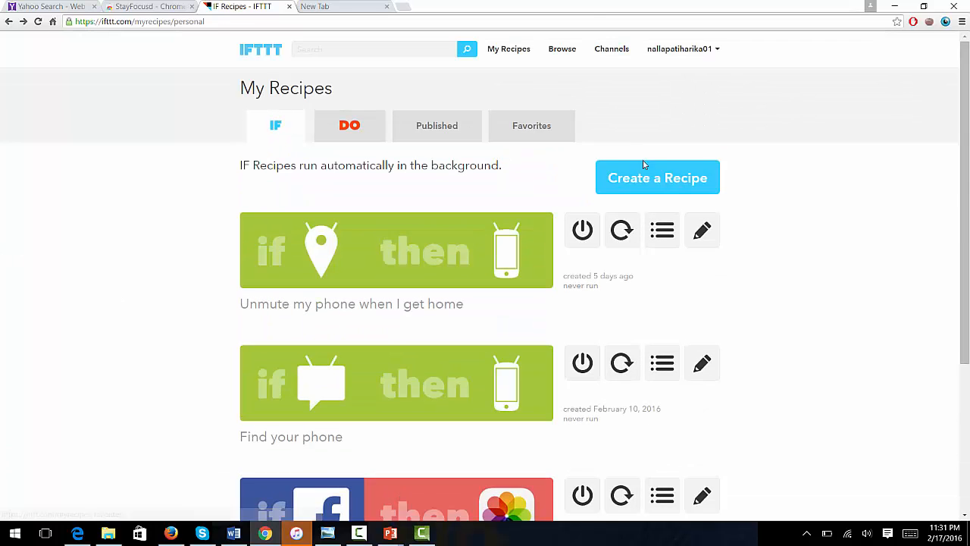
Step: Start a new recipe and pick YouTube from the trigger channel grid
click(655, 177)
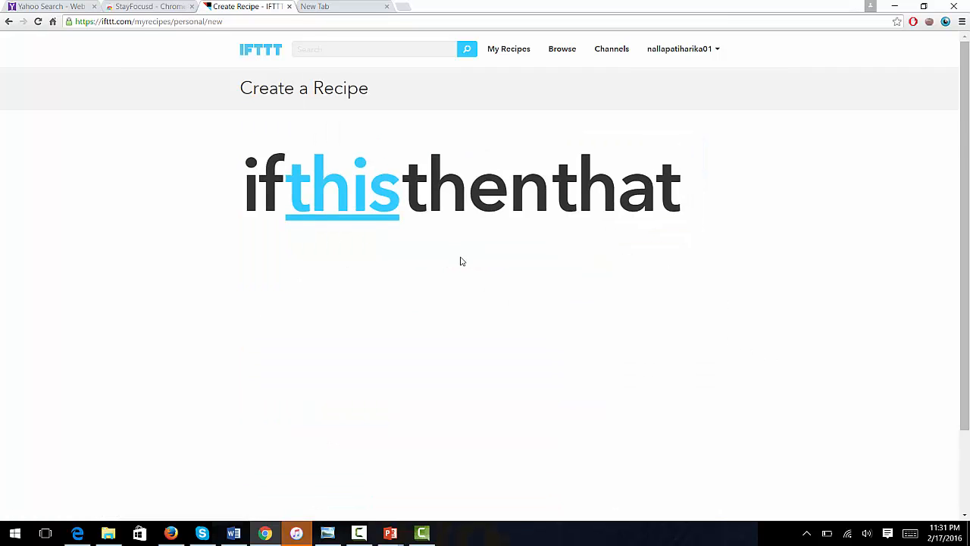
click(356, 219)
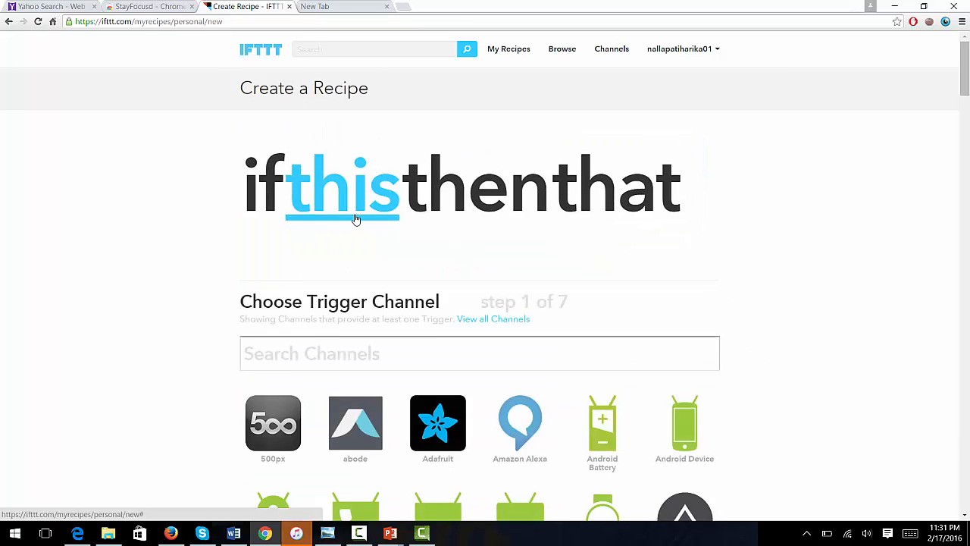
scroll(2, 372, down, 8)
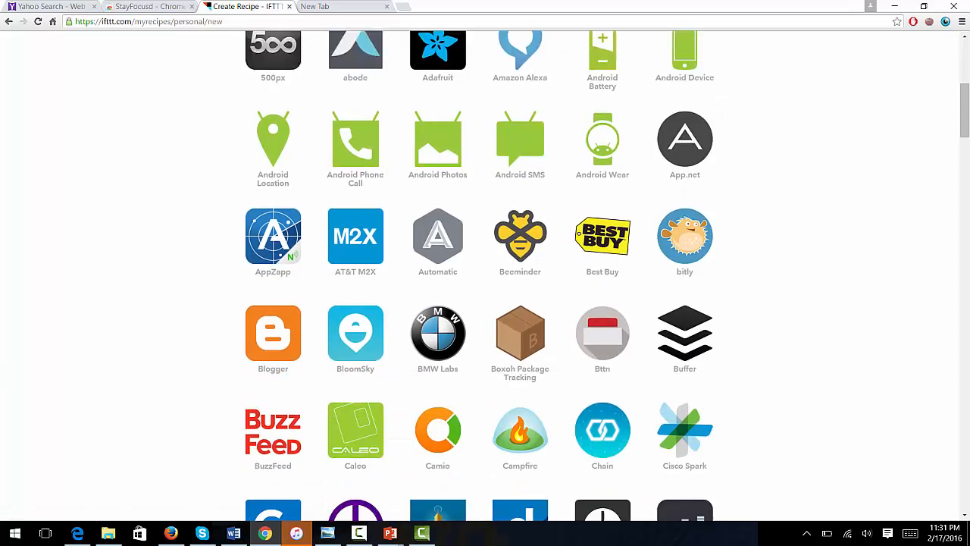
scroll(485, 273, down, 7)
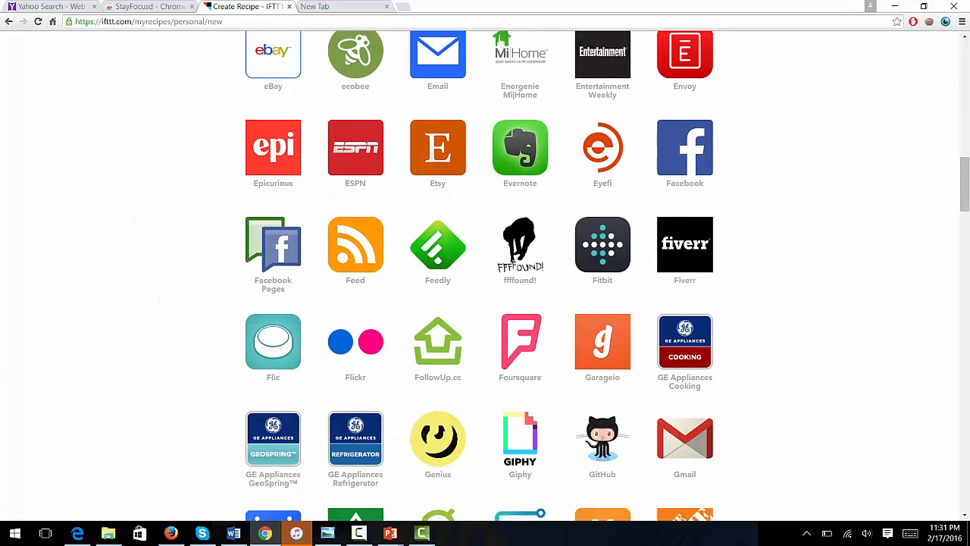
scroll(485, 273, down, 4)
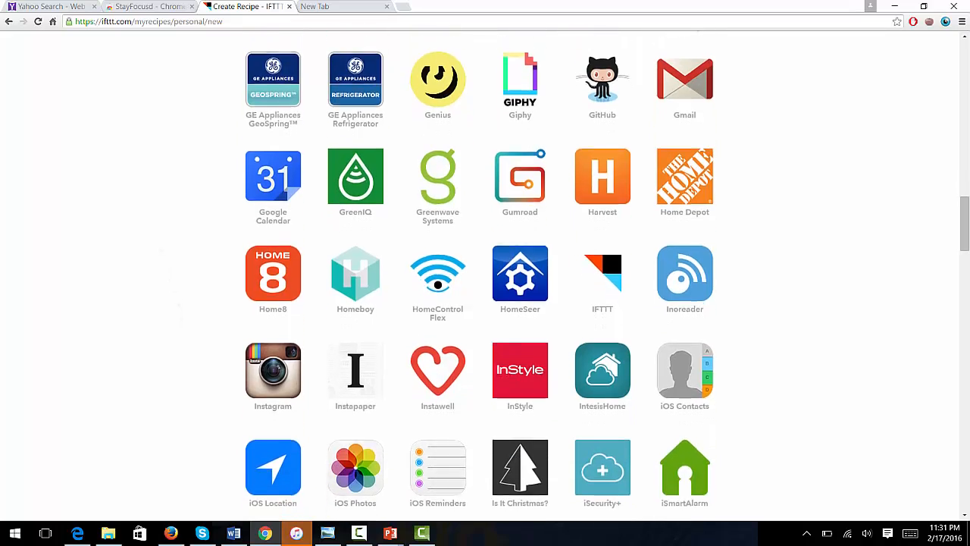
scroll(486, 273, down, 7)
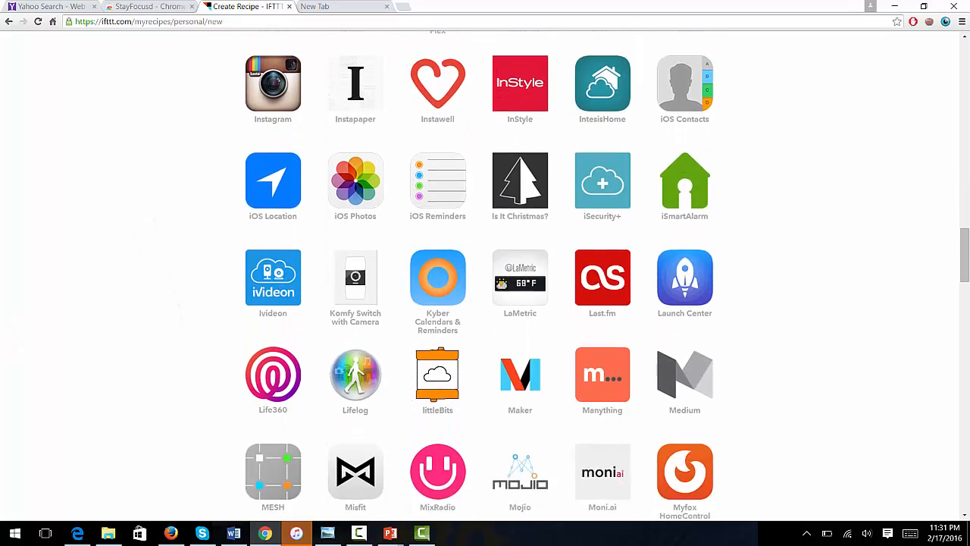
scroll(486, 273, down, 10)
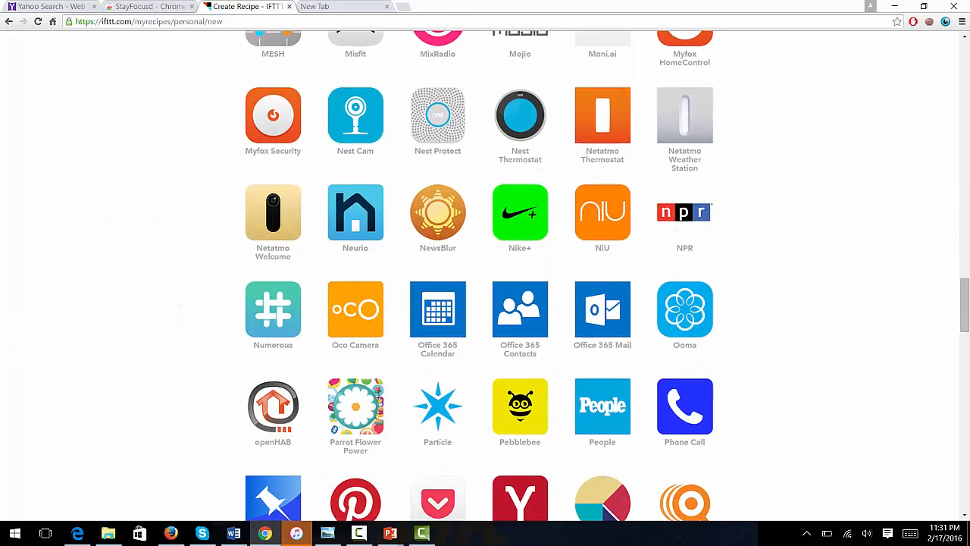
scroll(485, 273, down, 4)
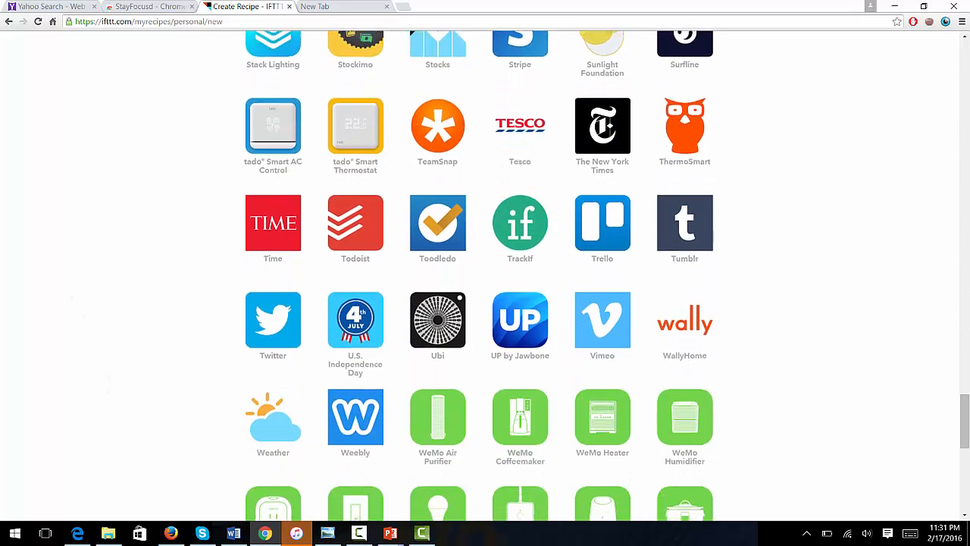
scroll(486, 273, down, 2)
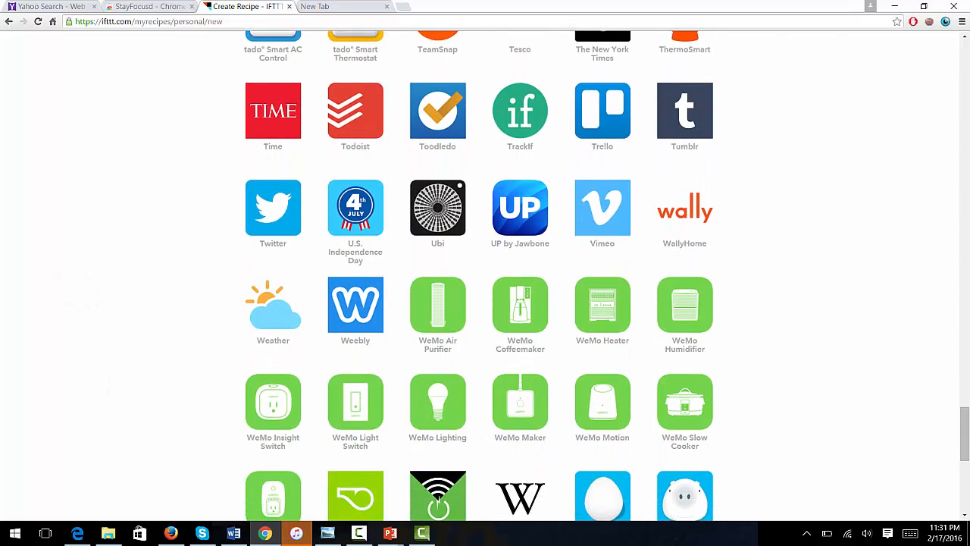
scroll(485, 273, down, 4)
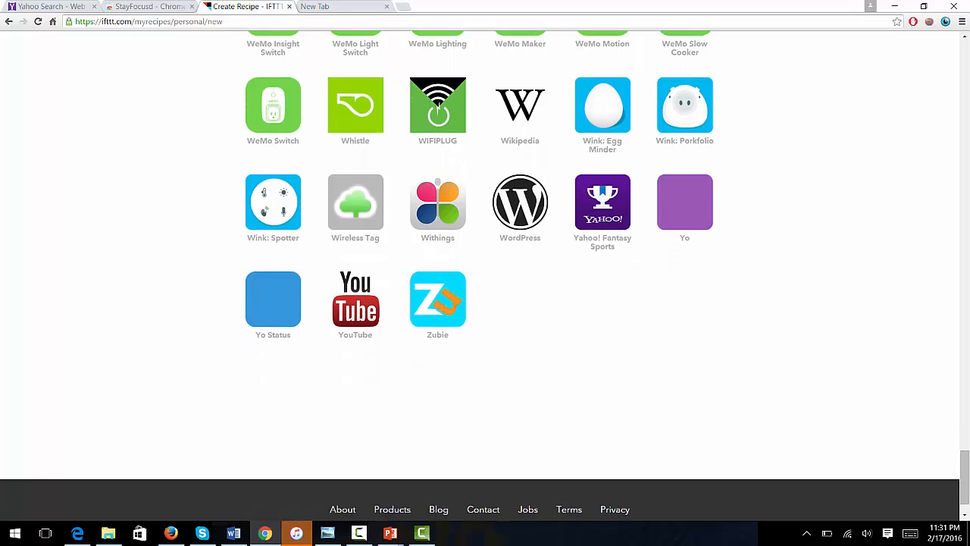
scroll(486, 272, up, 4)
scroll(485, 273, down, 3)
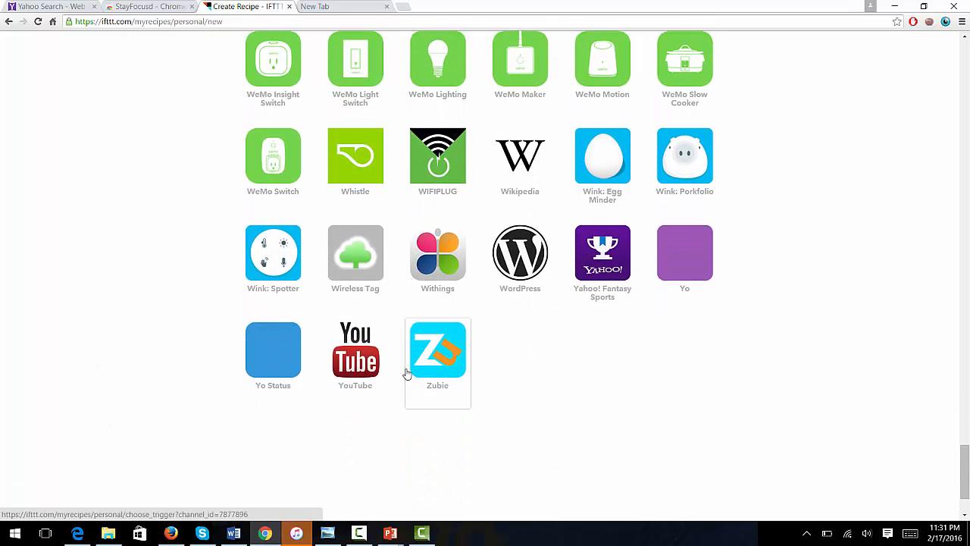
click(360, 388)
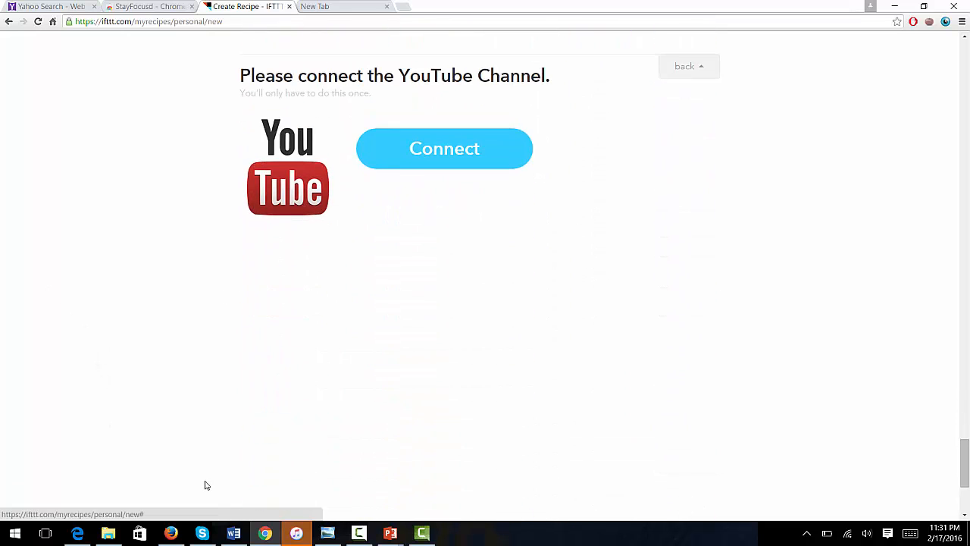
Step: Connect the YouTube channel with the Google account and allow IFTTT access
click(407, 162)
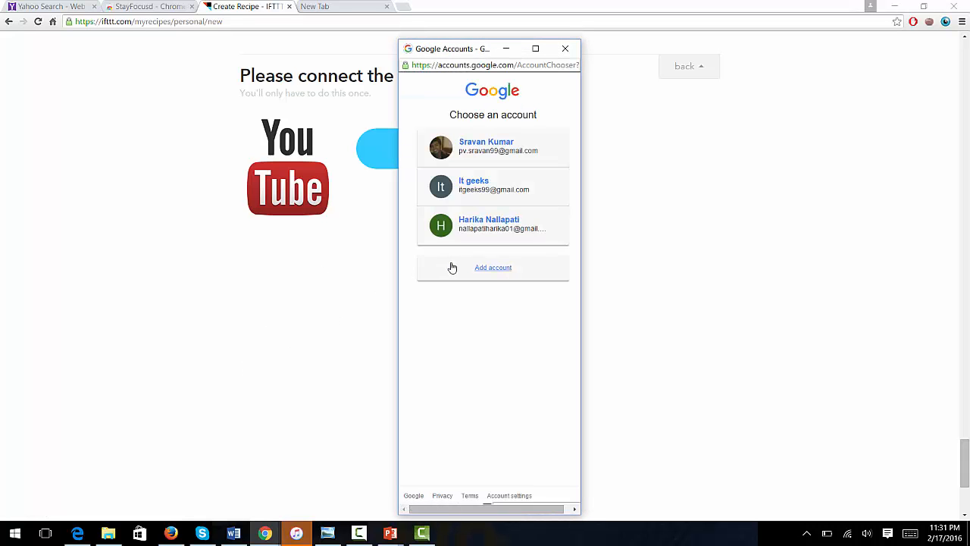
click(469, 231)
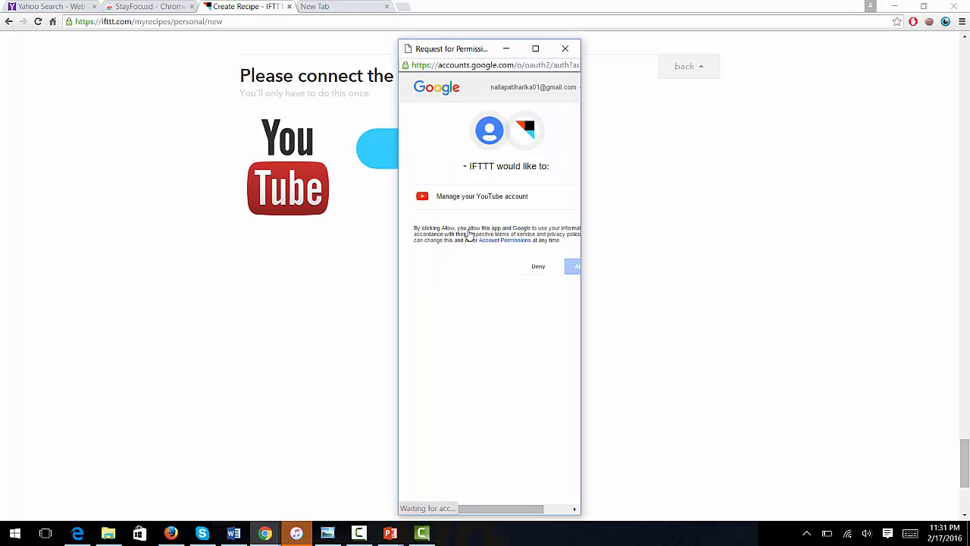
click(569, 267)
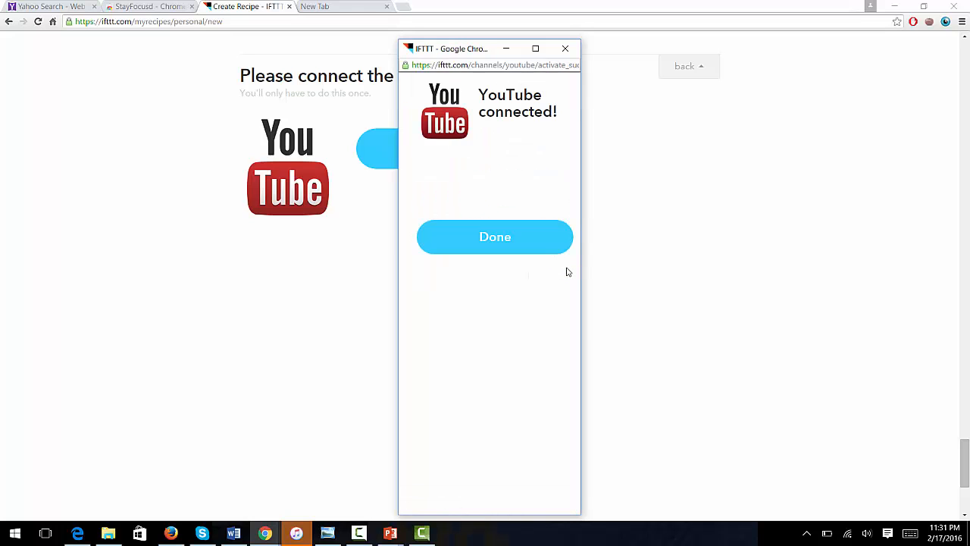
click(528, 246)
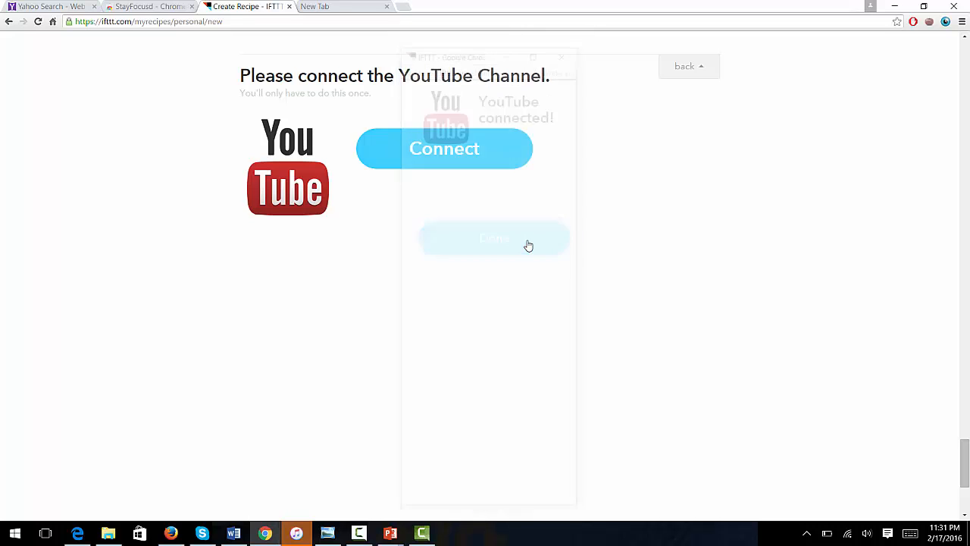
click(515, 163)
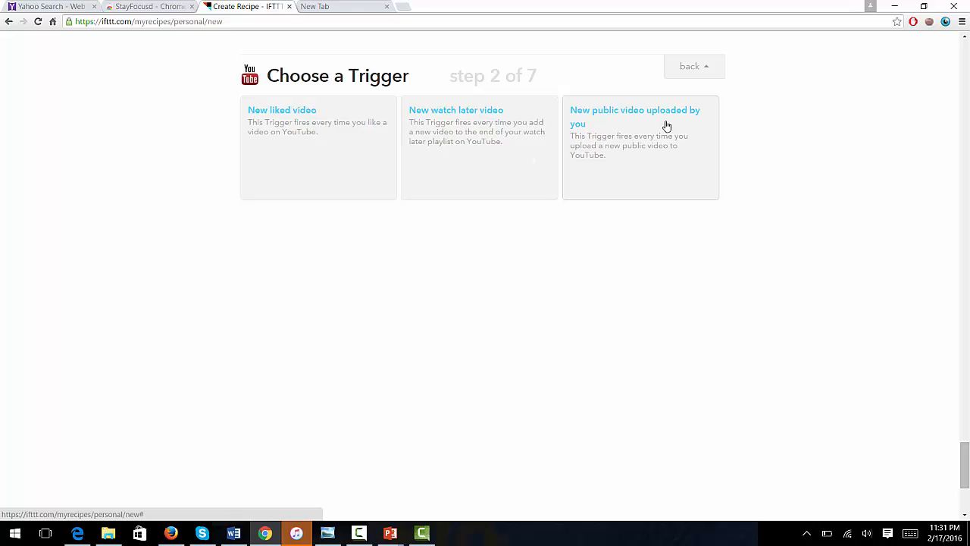
Step: Set the YouTube trigger to New liked video and proceed to the action channel
click(371, 176)
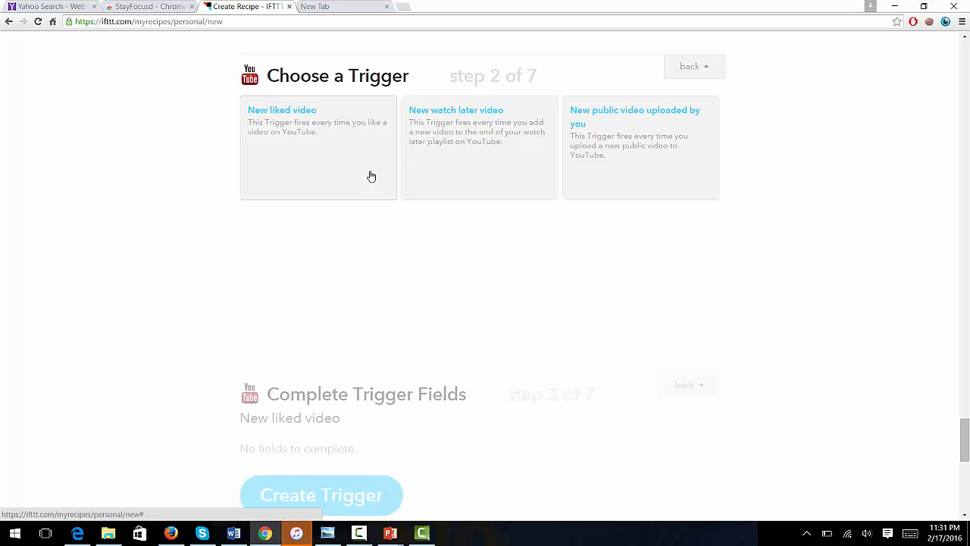
click(361, 196)
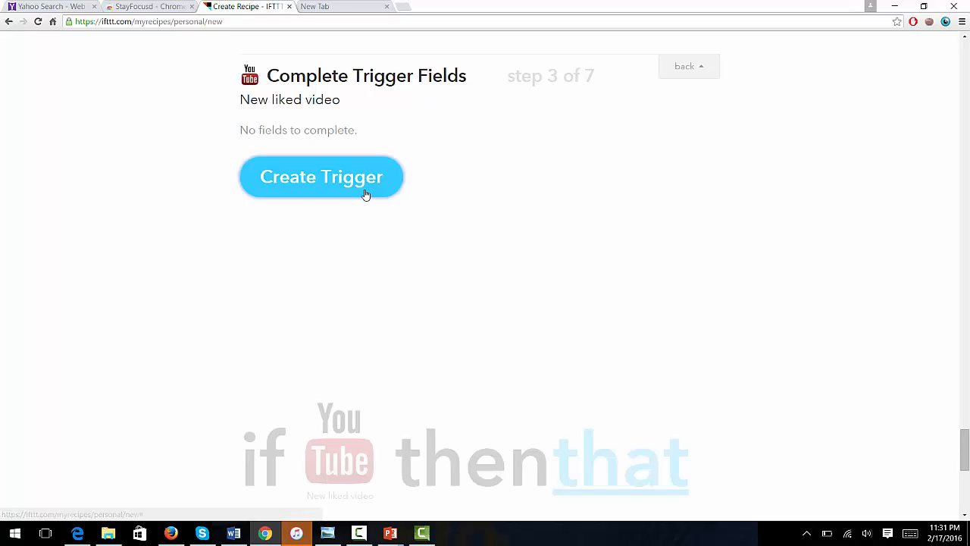
click(607, 154)
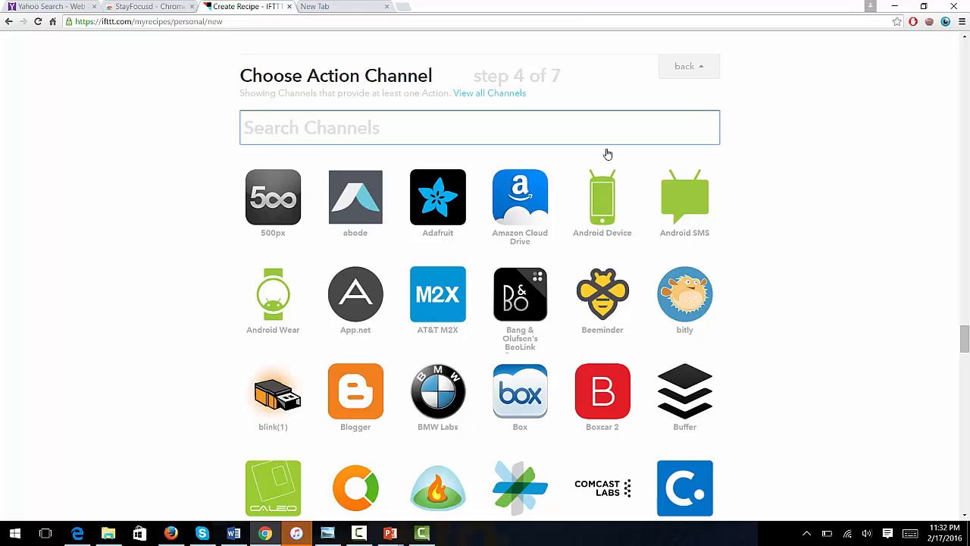
Step: Add a Gmail 'Send an email' action addressed to the user's own e-mail address
text(gma)
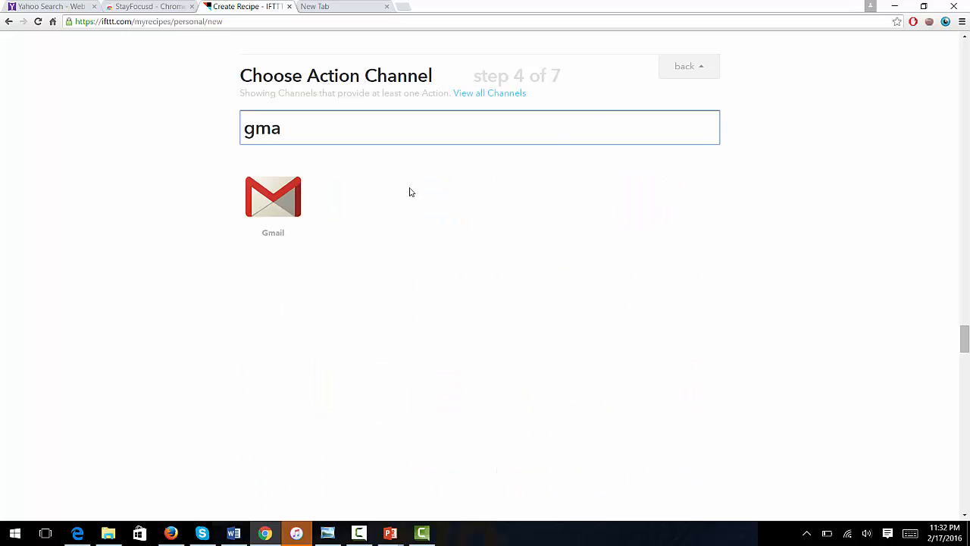
click(249, 227)
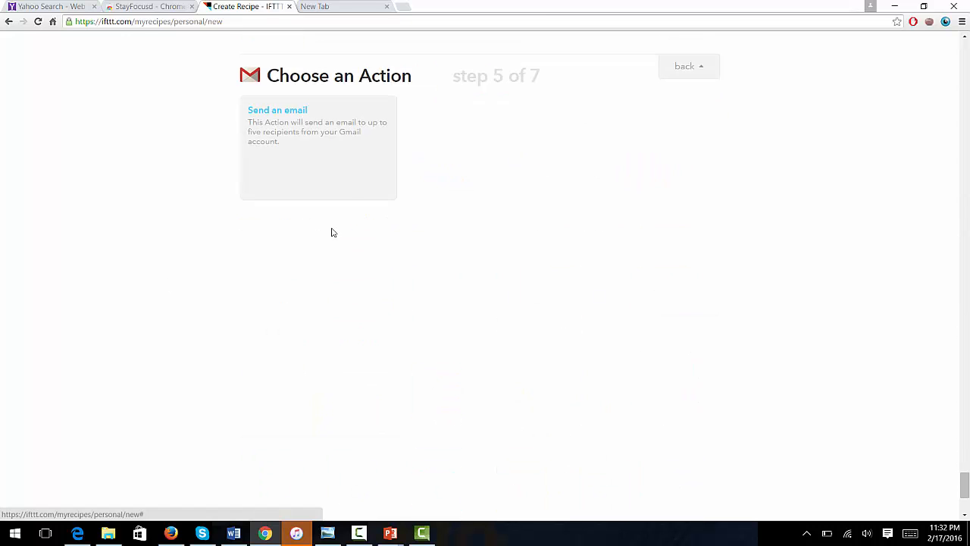
click(347, 197)
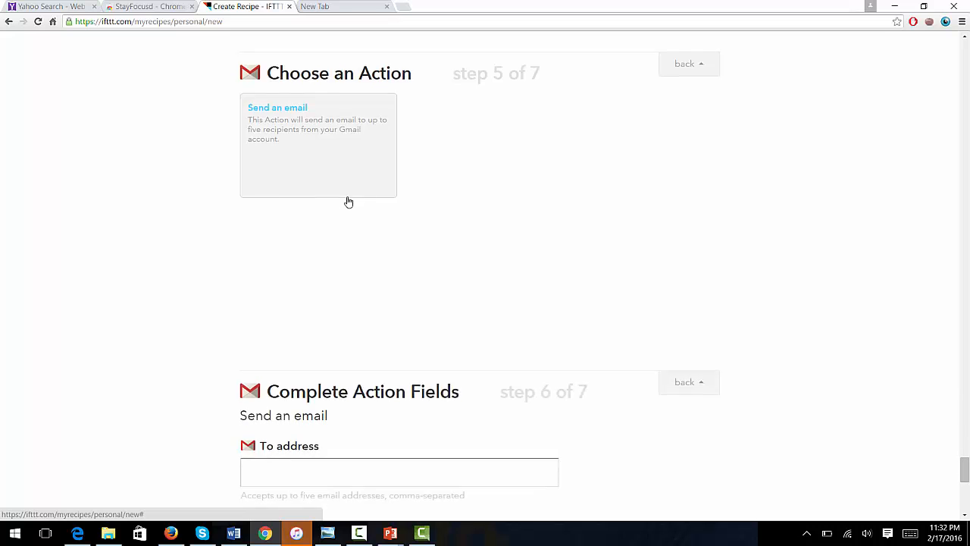
click(362, 158)
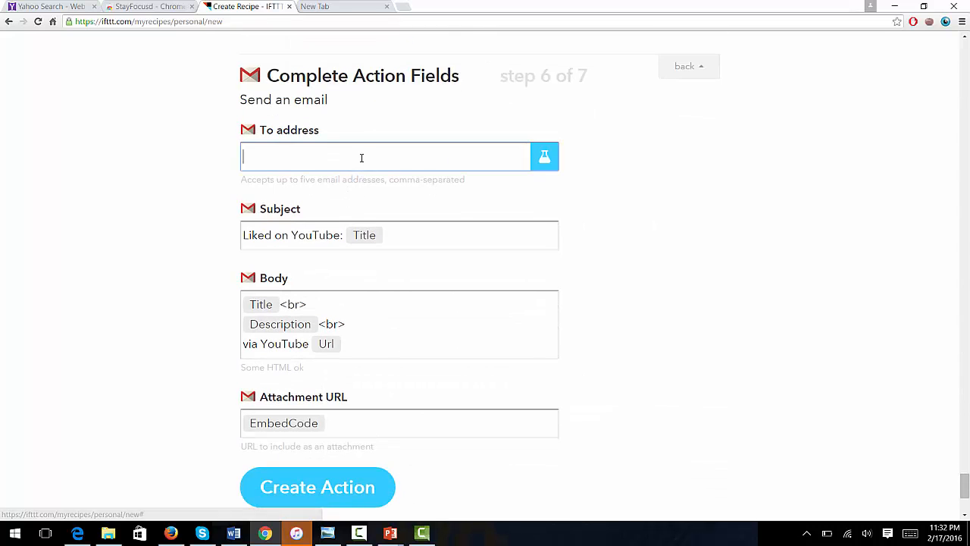
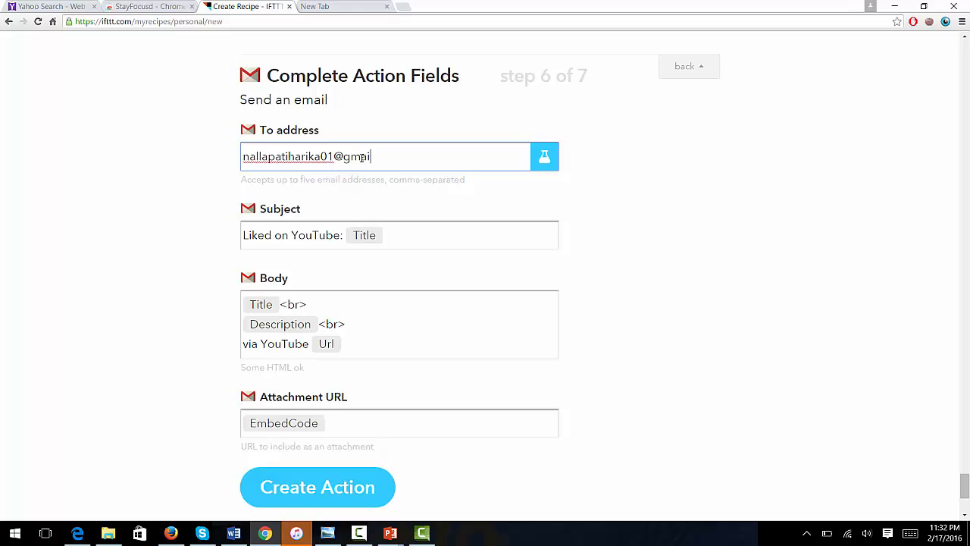
click(360, 476)
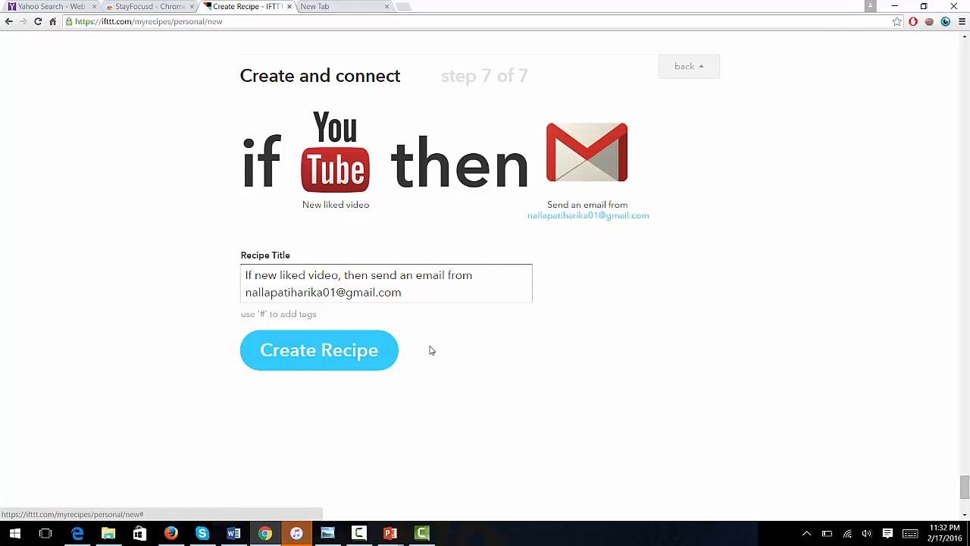
Step: Create the recipe that emails each new liked YouTube video via Gmail
click(335, 363)
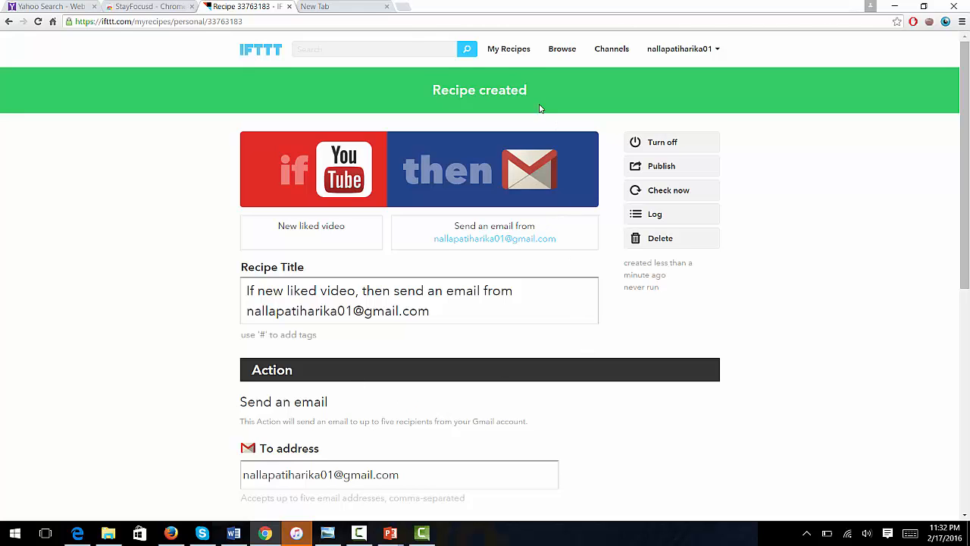
Step: Go to Browse and scroll the Recommended recipes to 'Mute your phone when you arrive at work'
click(559, 50)
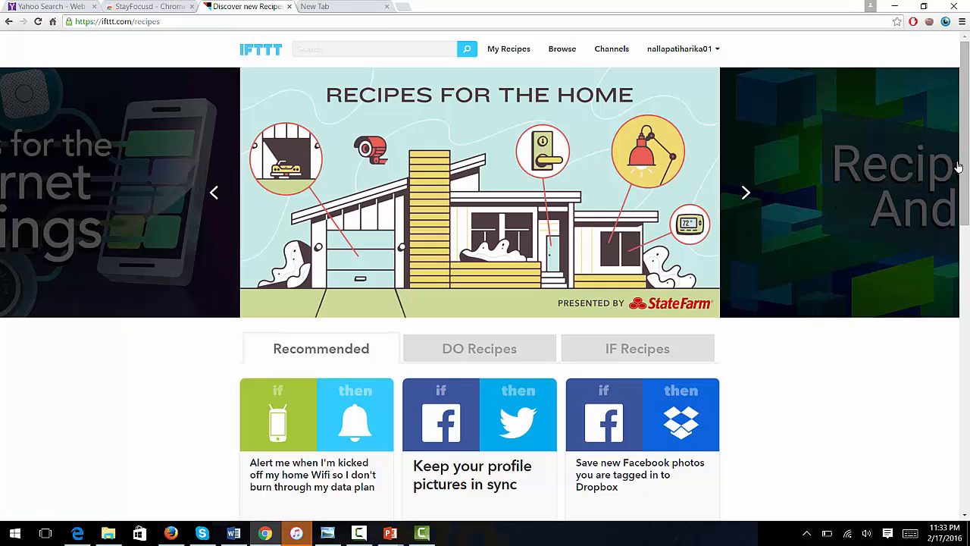
drag(965, 169, 965, 281)
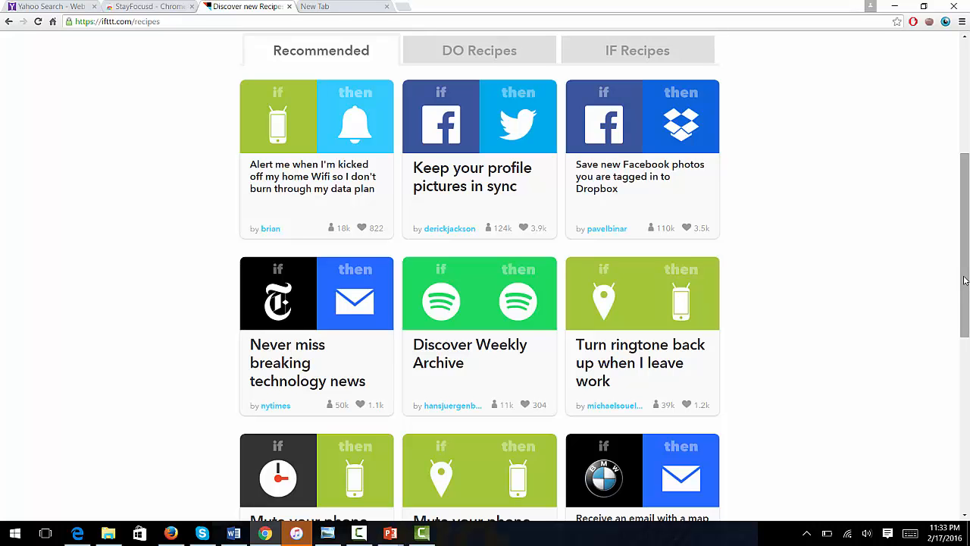
drag(964, 280, 968, 250)
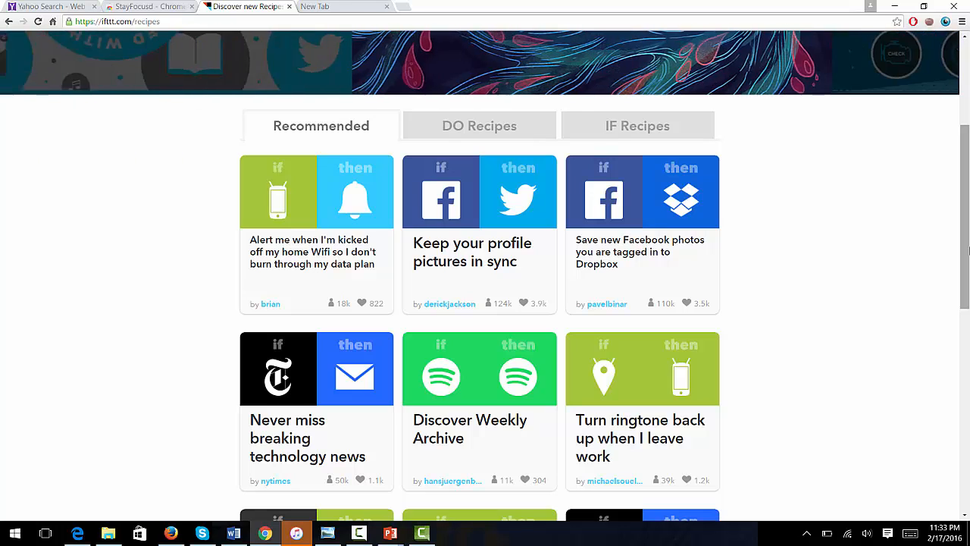
right_click(968, 249)
click(943, 205)
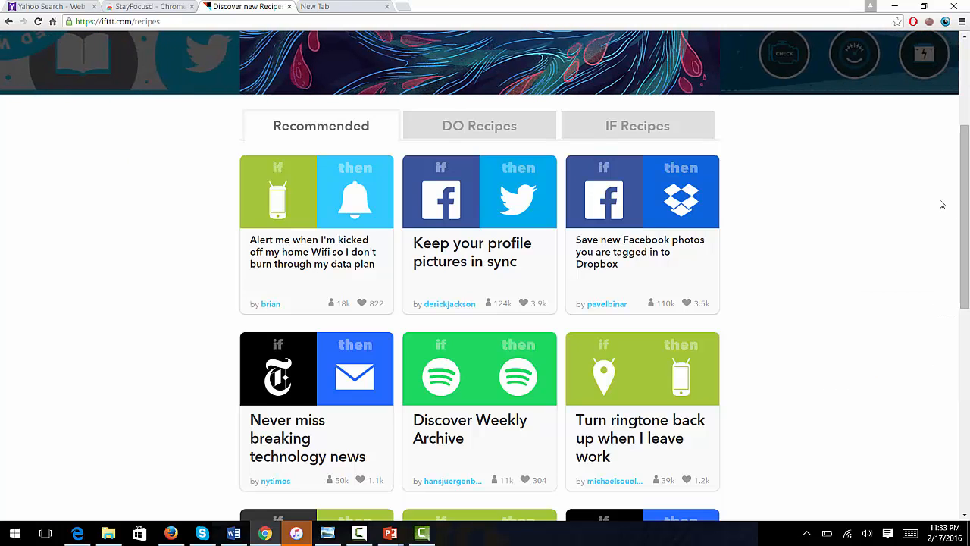
drag(965, 211, 964, 240)
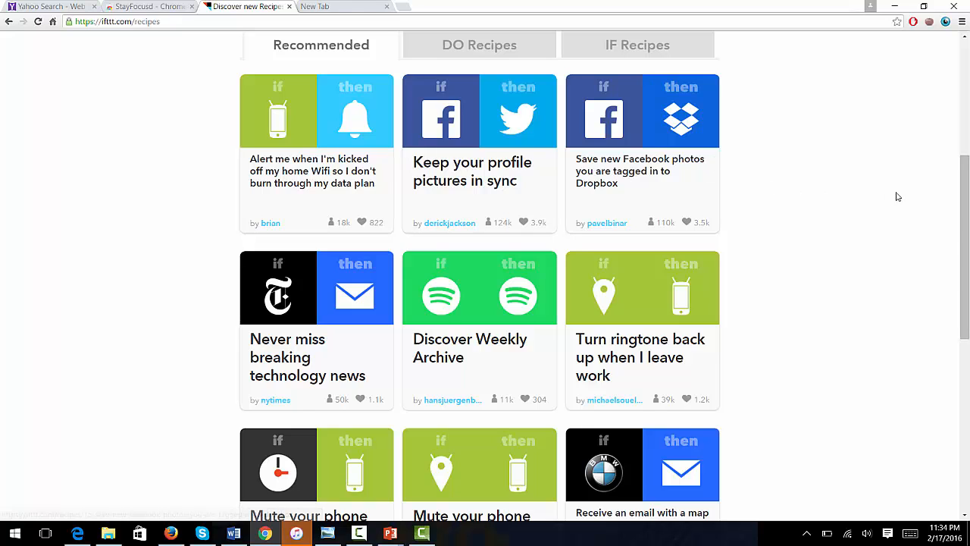
right_click(958, 199)
click(932, 176)
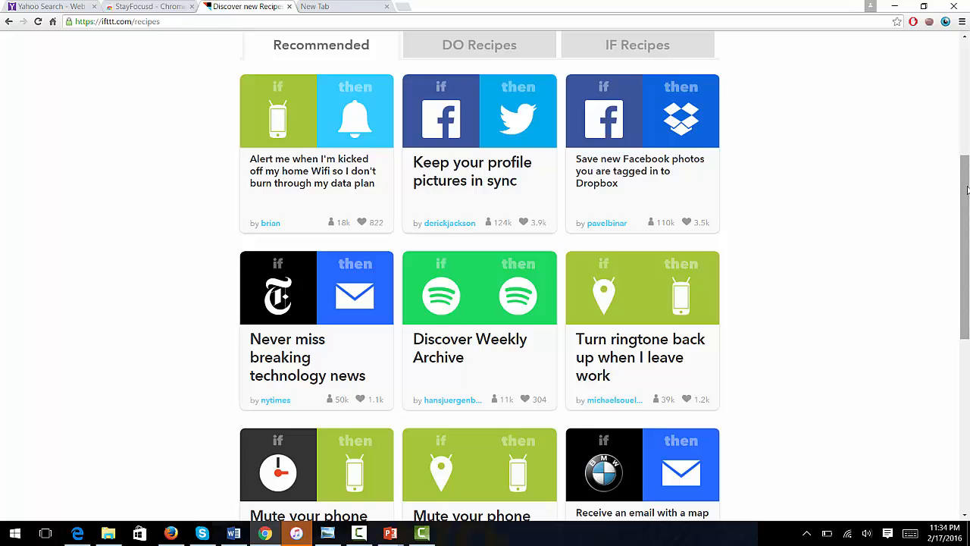
drag(967, 189, 967, 225)
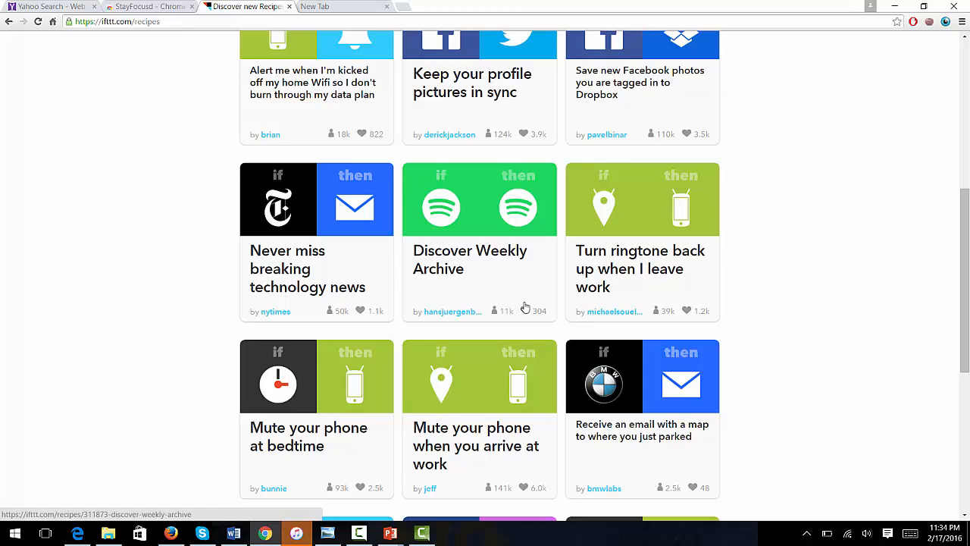
scroll(965, 262, down, 1)
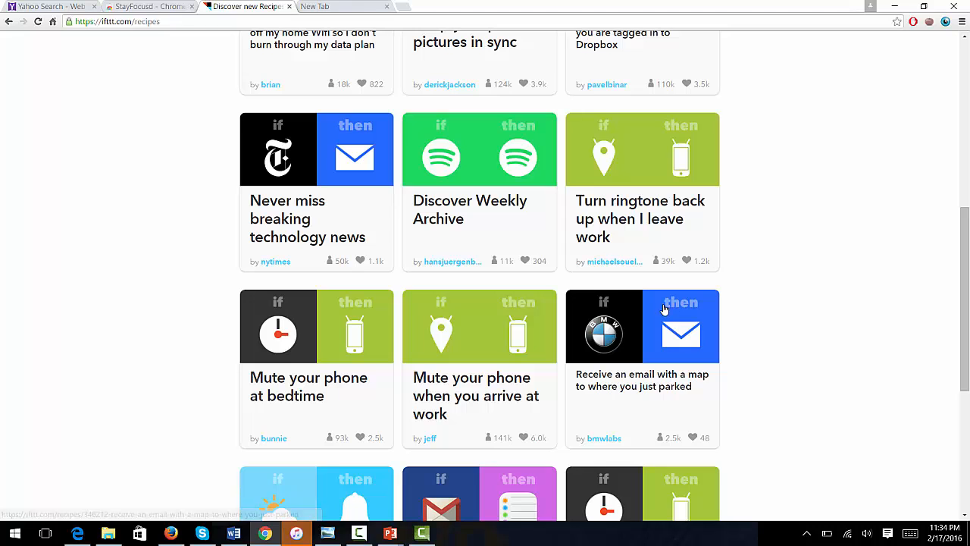
Step: Add 'Mute your phone when you arrive at work' with workplace 'minnesota state university mankato'
click(484, 330)
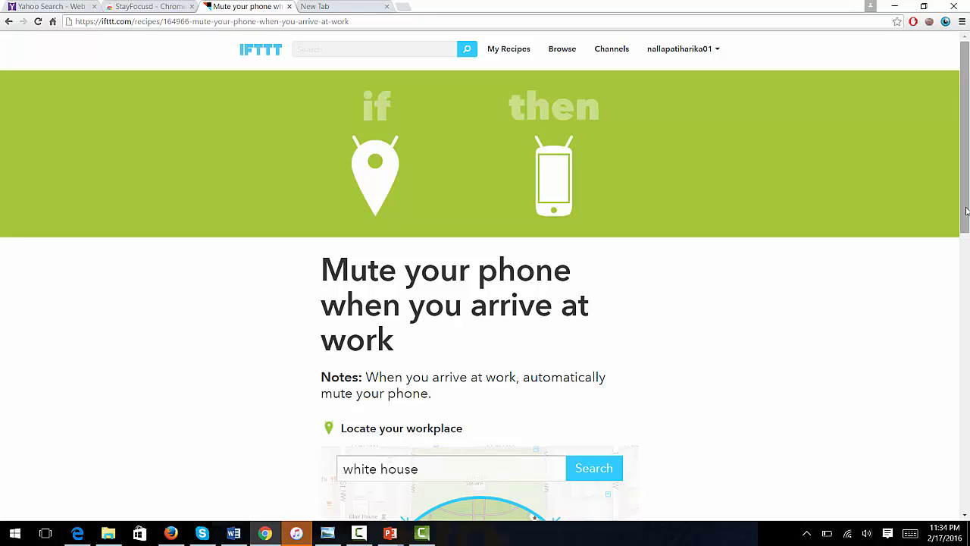
drag(967, 211, 956, 291)
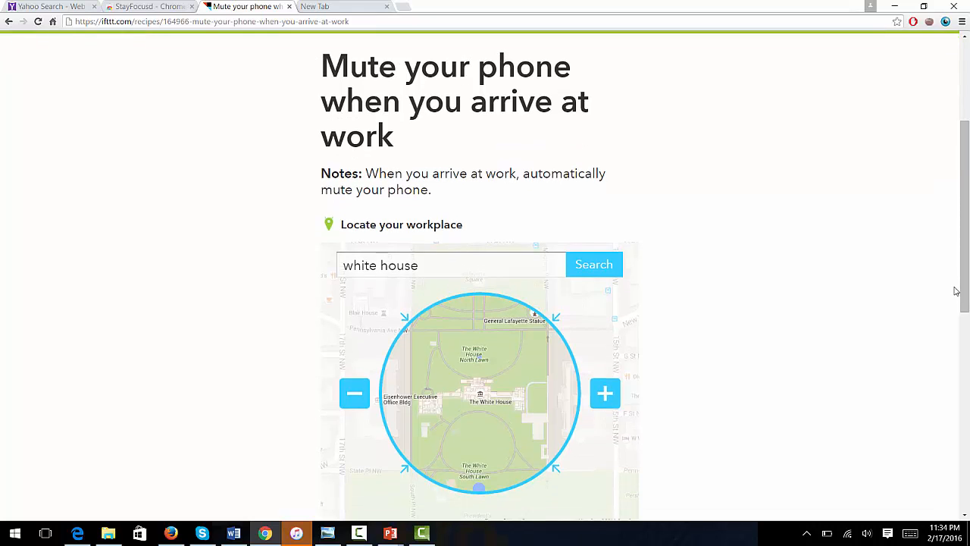
triple_click(452, 267)
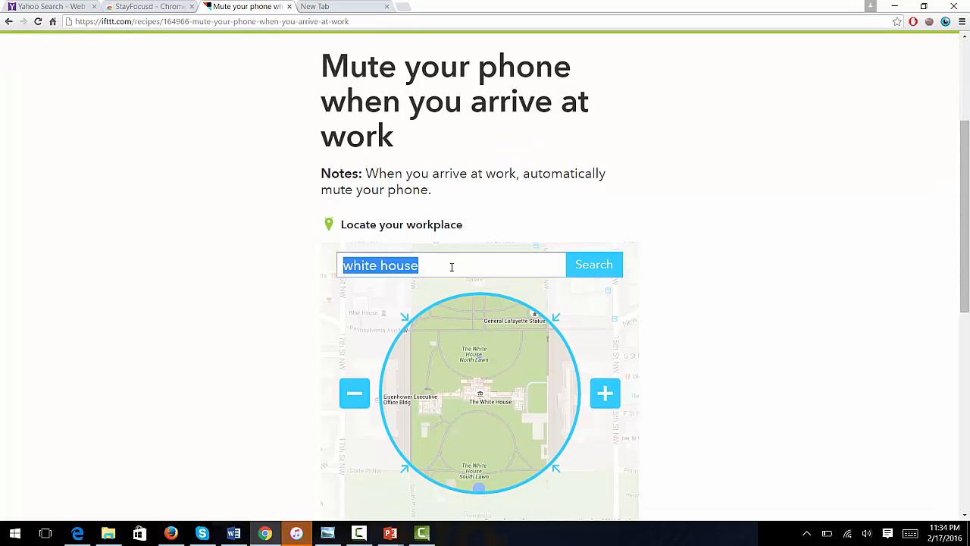
key(BackSpace)
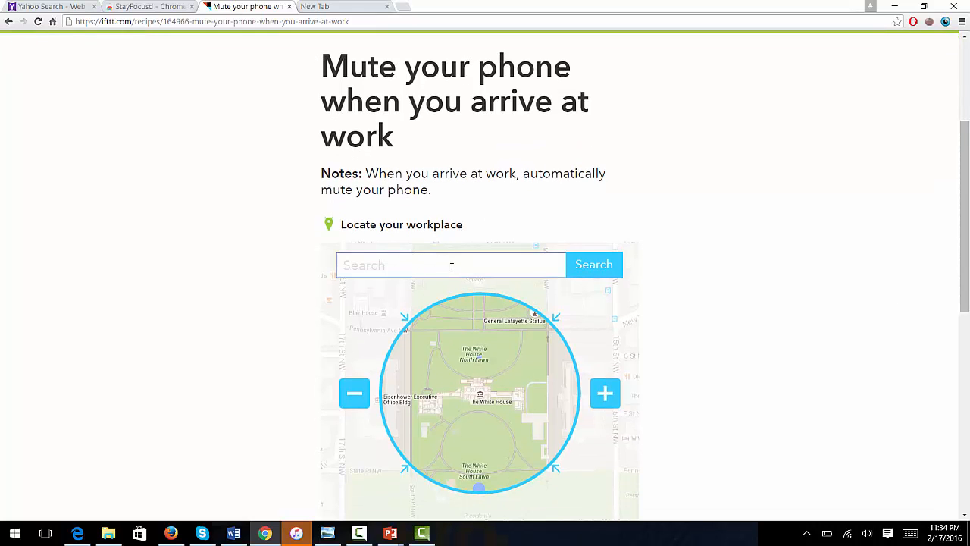
text(minnesota stat)
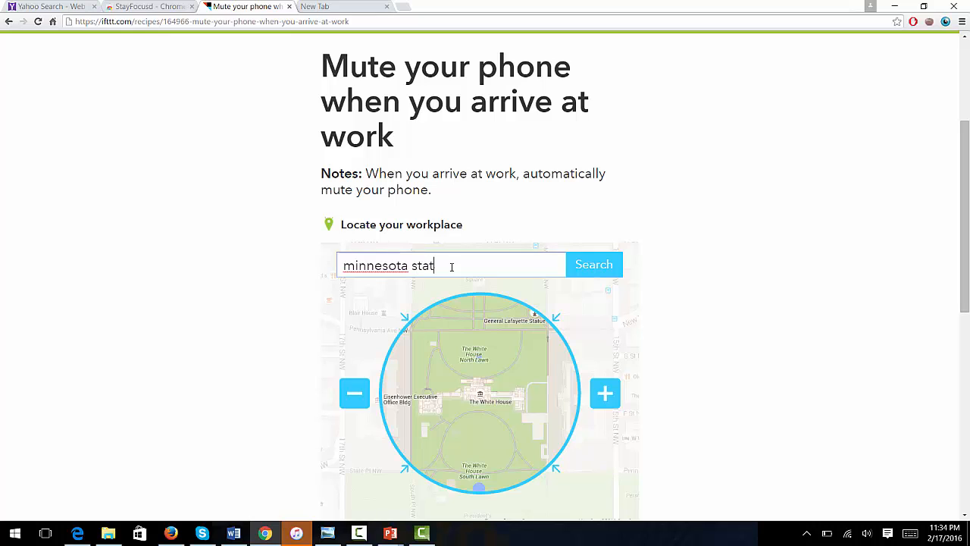
text(e university mankato)
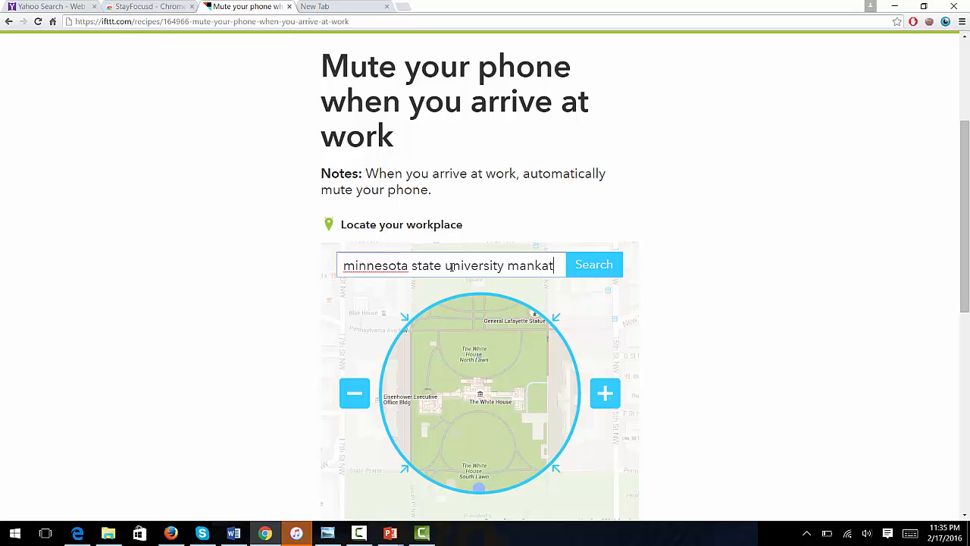
key(Return)
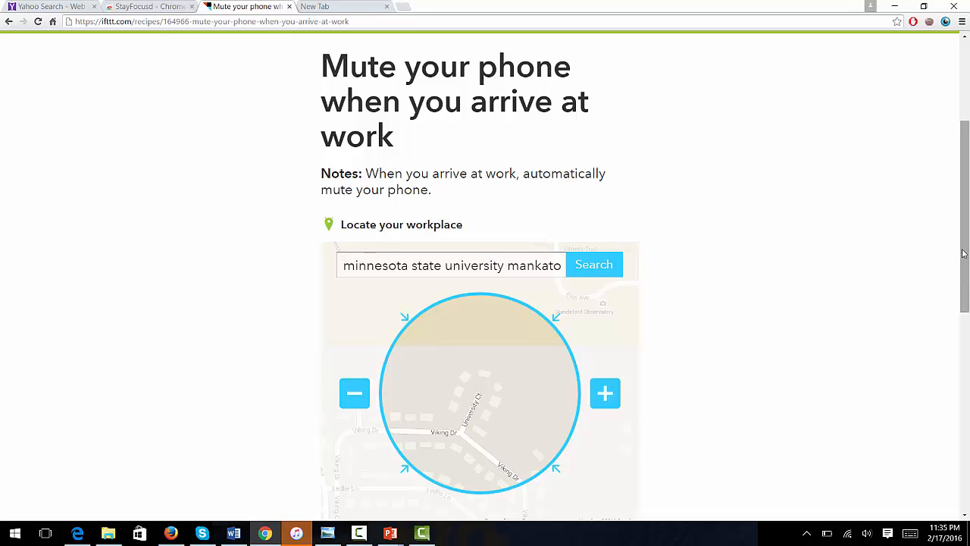
drag(965, 256, 966, 310)
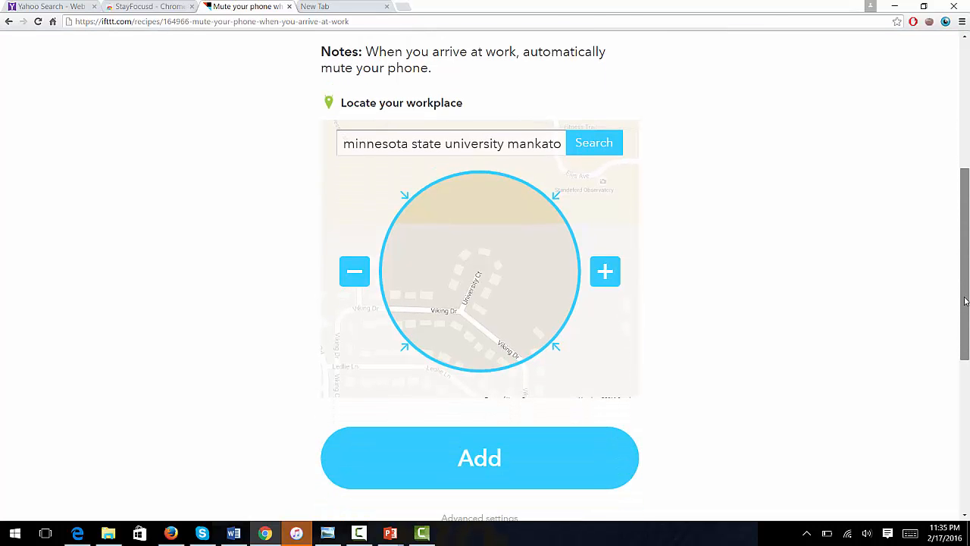
click(551, 457)
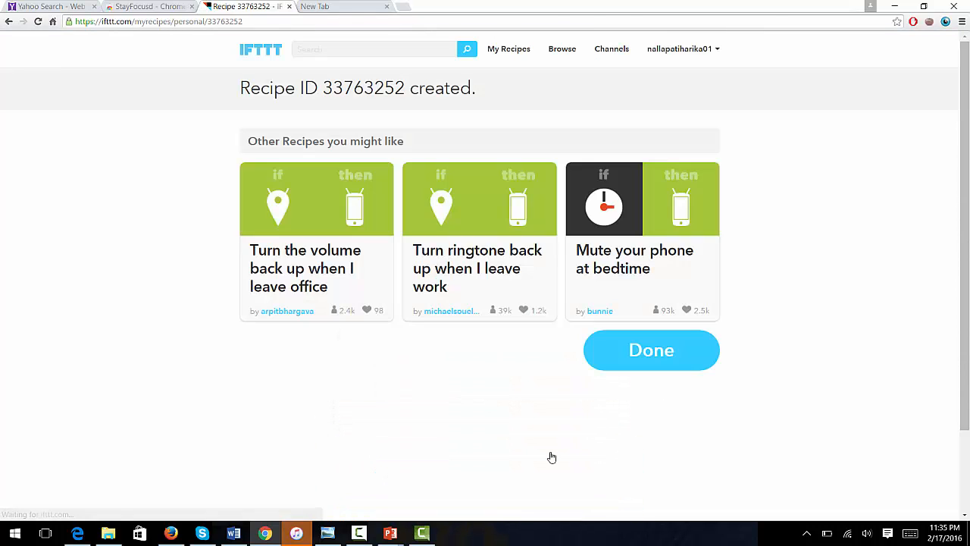
Step: Finish on the new recipe 33763252's page, then return to Browse
click(634, 370)
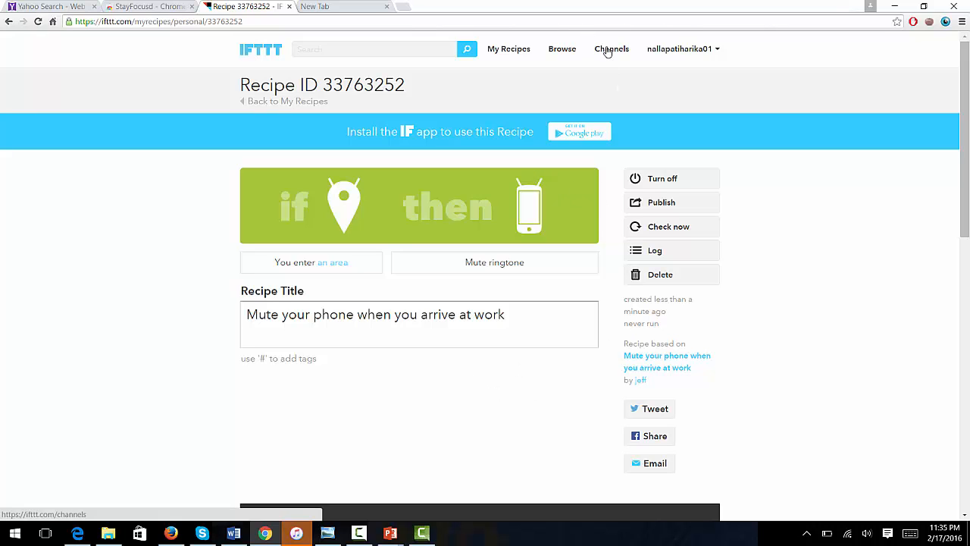
click(565, 50)
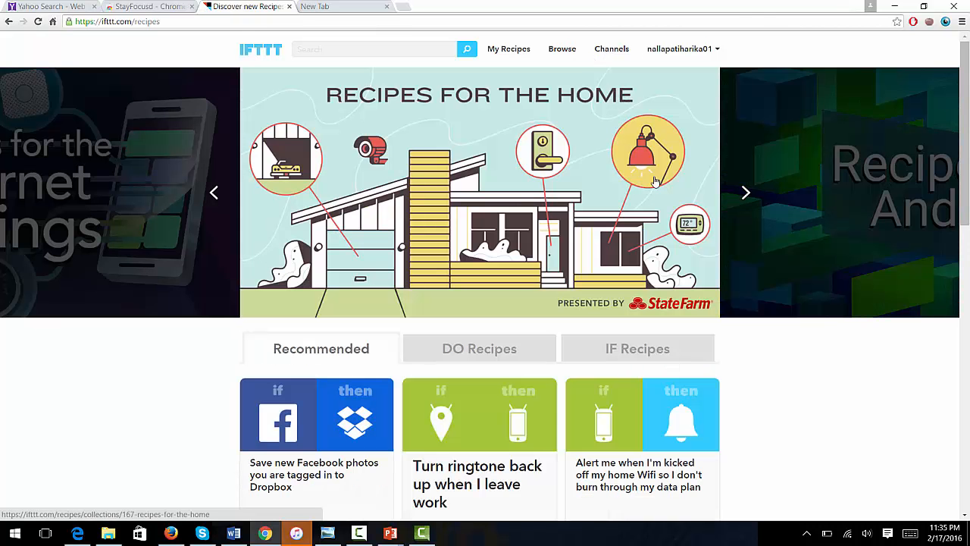
Step: Load More Recipes and advance the featured recipe collections carousel twice
drag(965, 145, 961, 398)
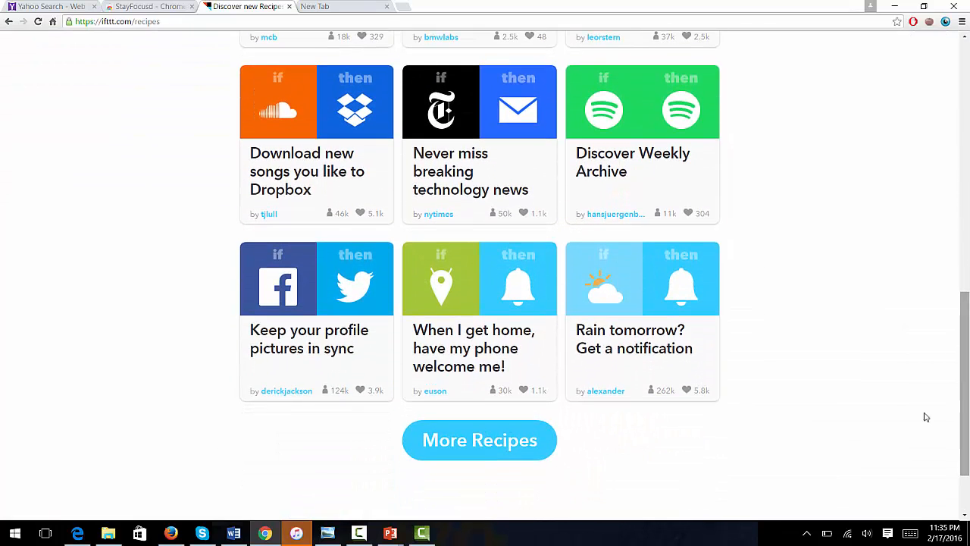
click(447, 450)
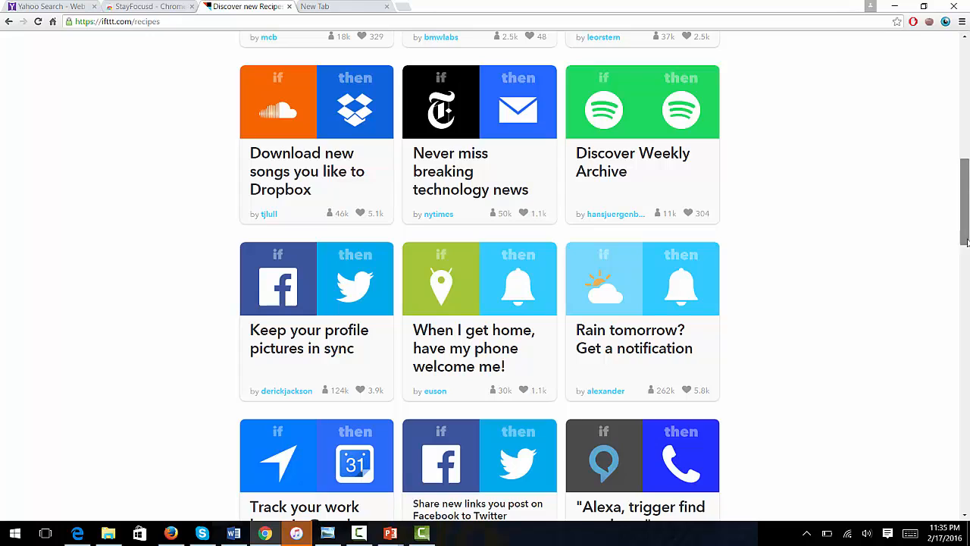
drag(967, 239, 948, 106)
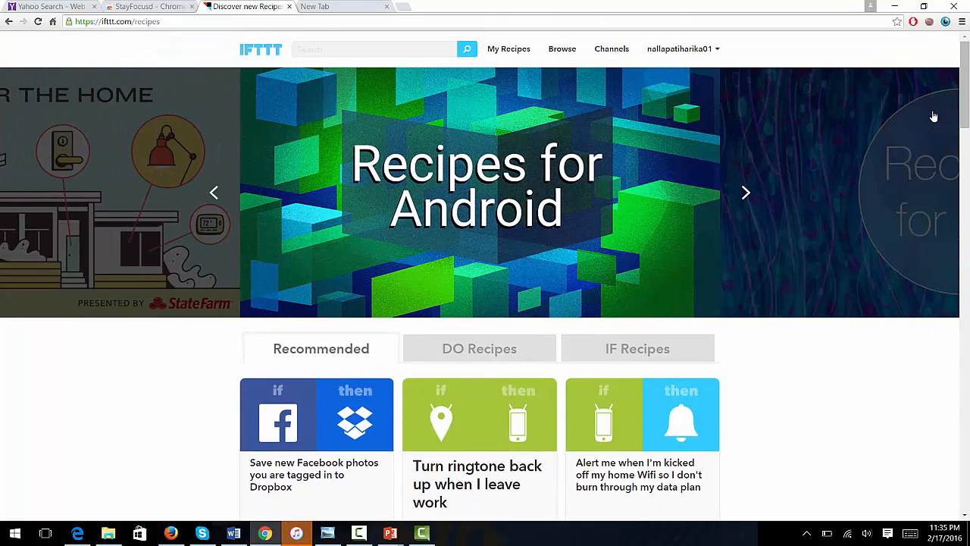
click(831, 302)
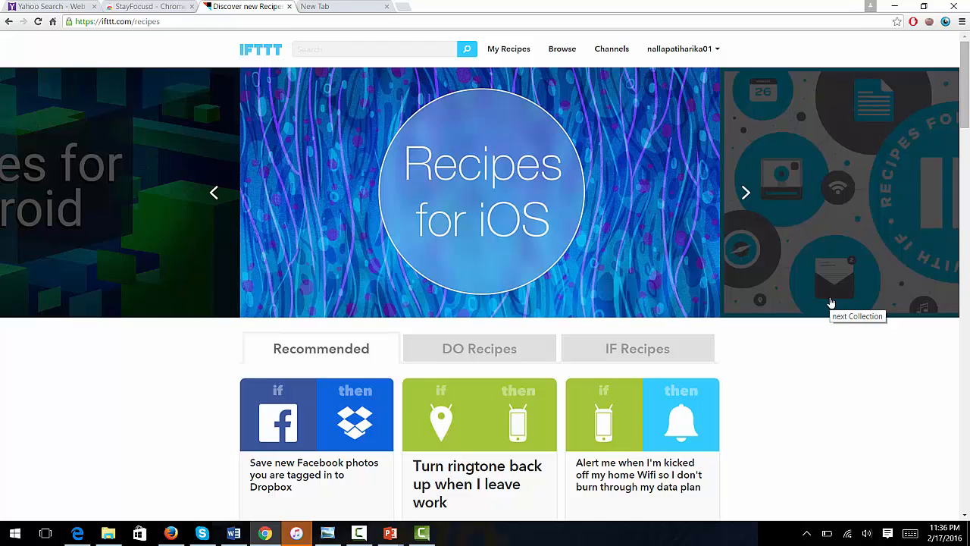
click(830, 303)
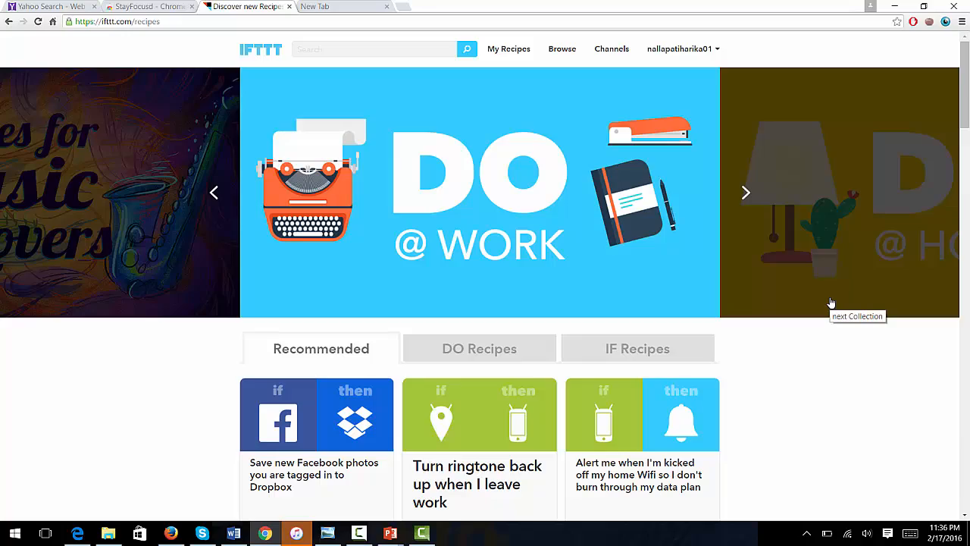
scroll(831, 304, down, 10)
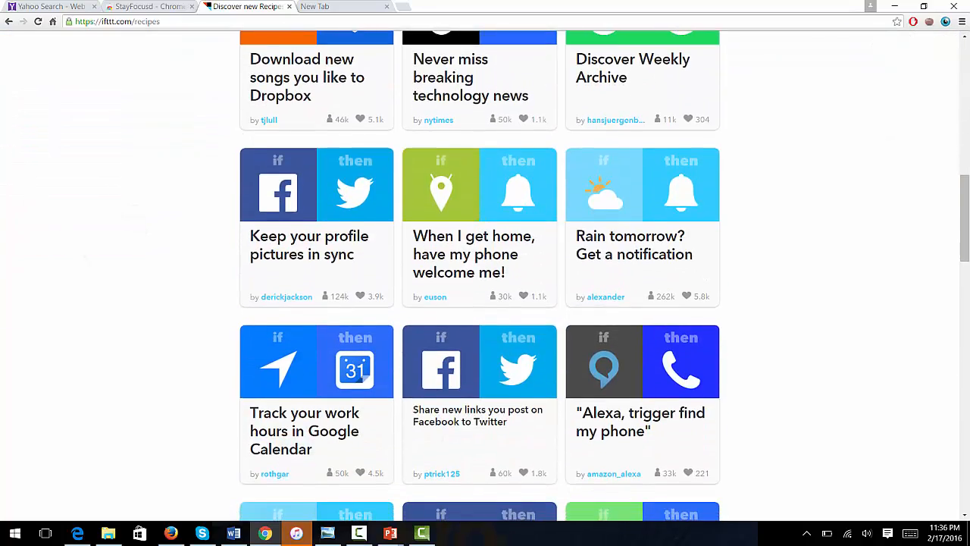
scroll(831, 303, down, 2)
scroll(486, 273, down, 15)
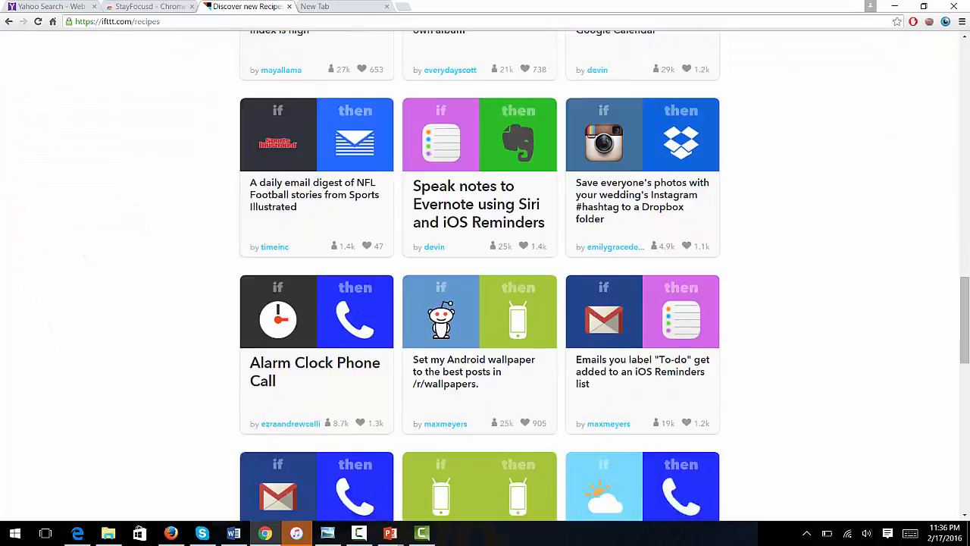
scroll(485, 273, up, 12)
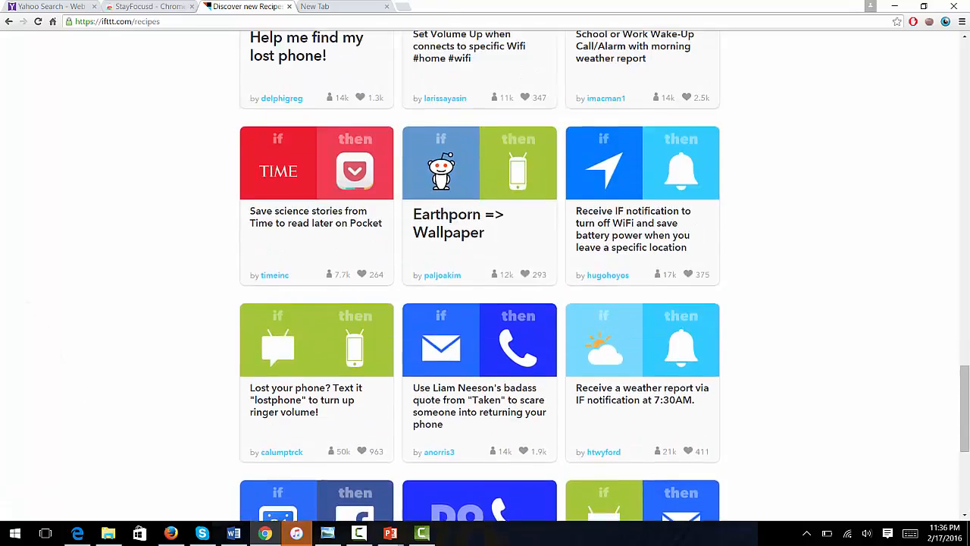
scroll(485, 273, up, 8)
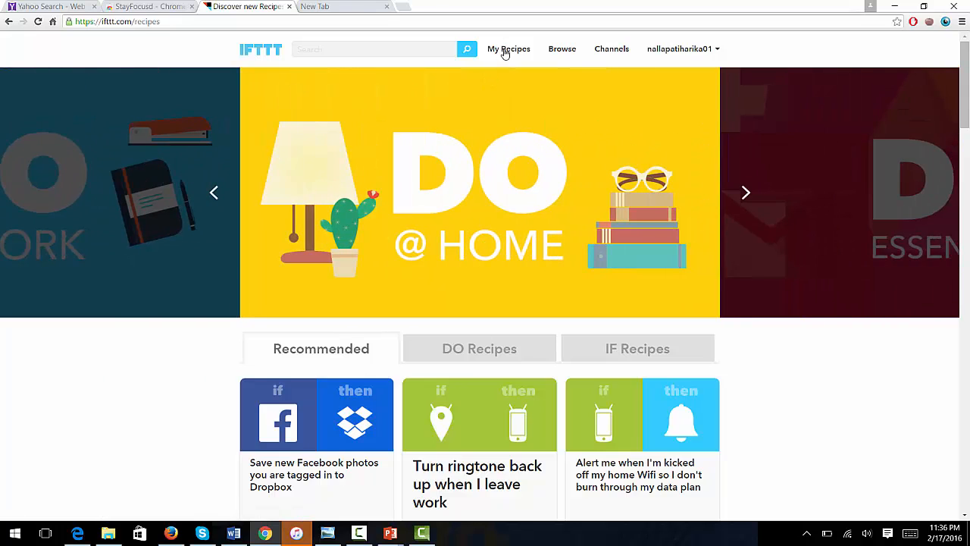
Step: View My Recipes, scrolling past the mute-phone and YouTube-to-Gmail recipes
click(597, 53)
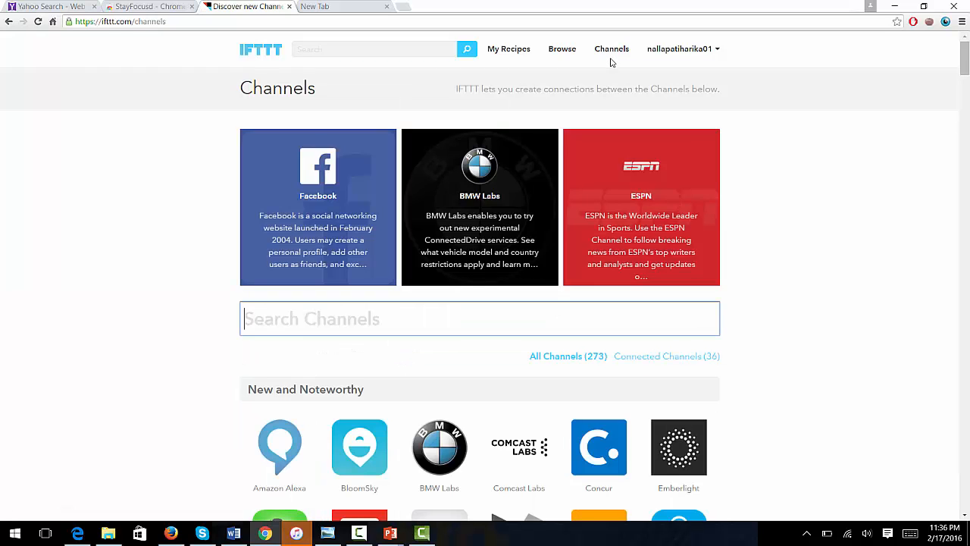
click(520, 52)
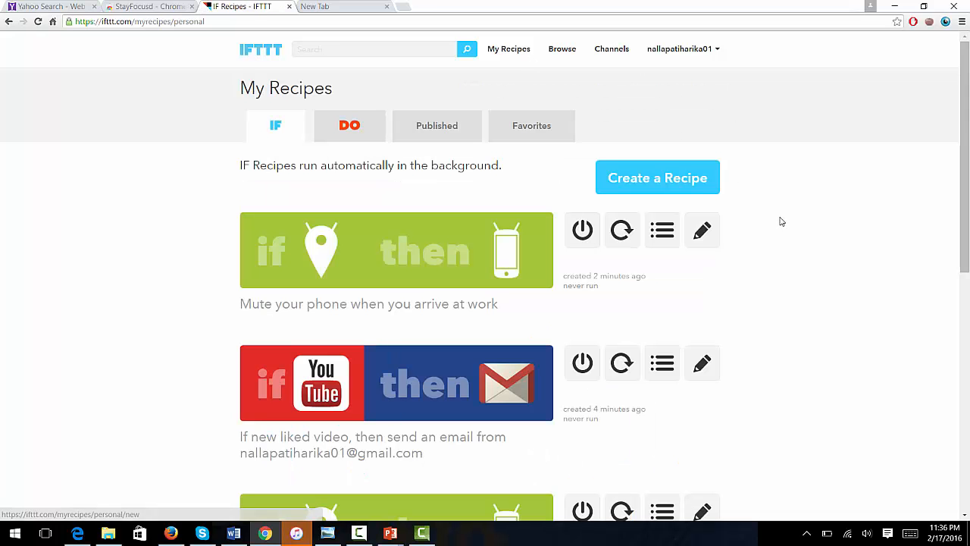
scroll(782, 219, down, 2)
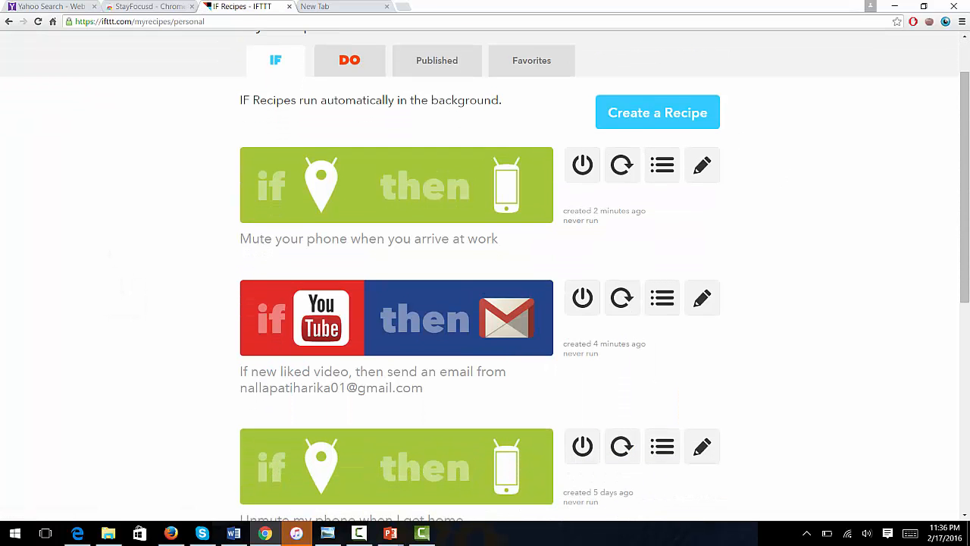
scroll(485, 276, down, 5)
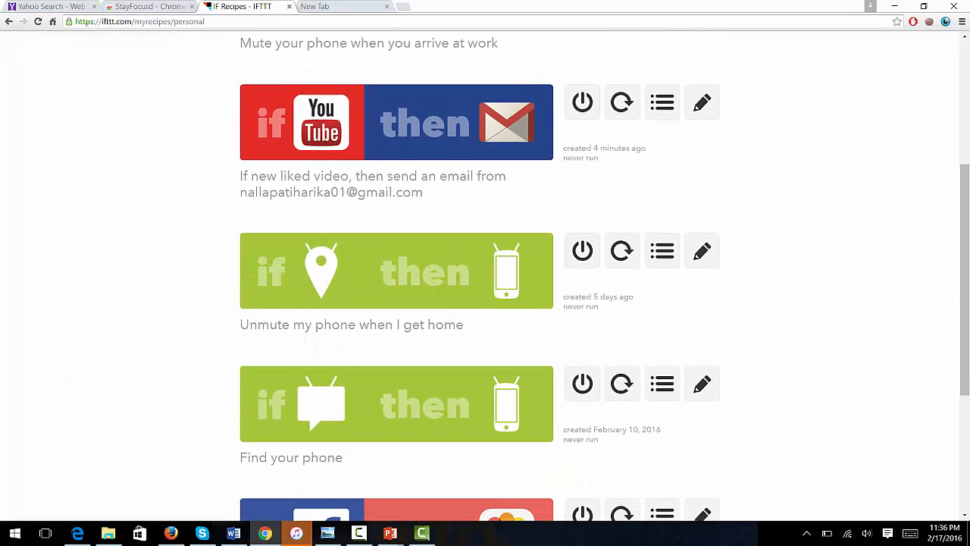
scroll(485, 276, down, 4)
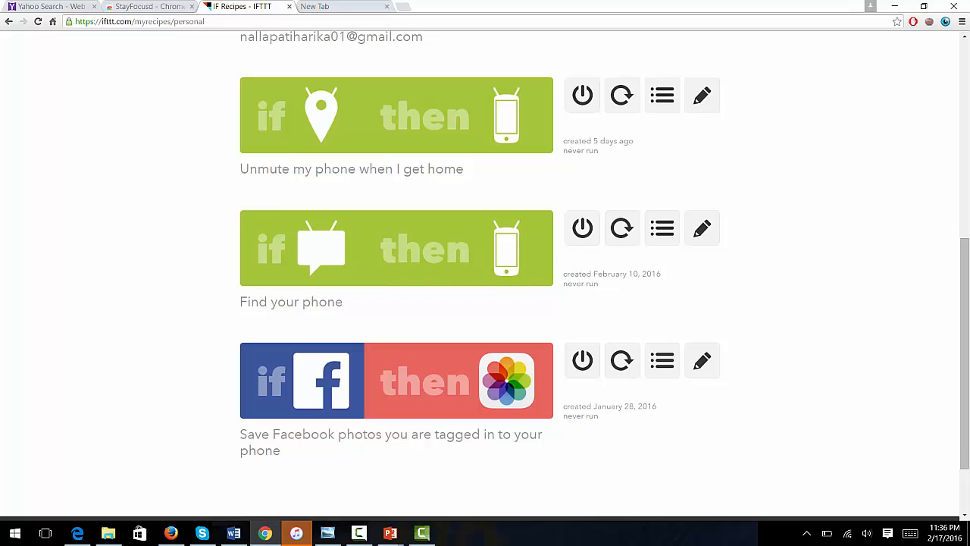
scroll(65, 394, down, 2)
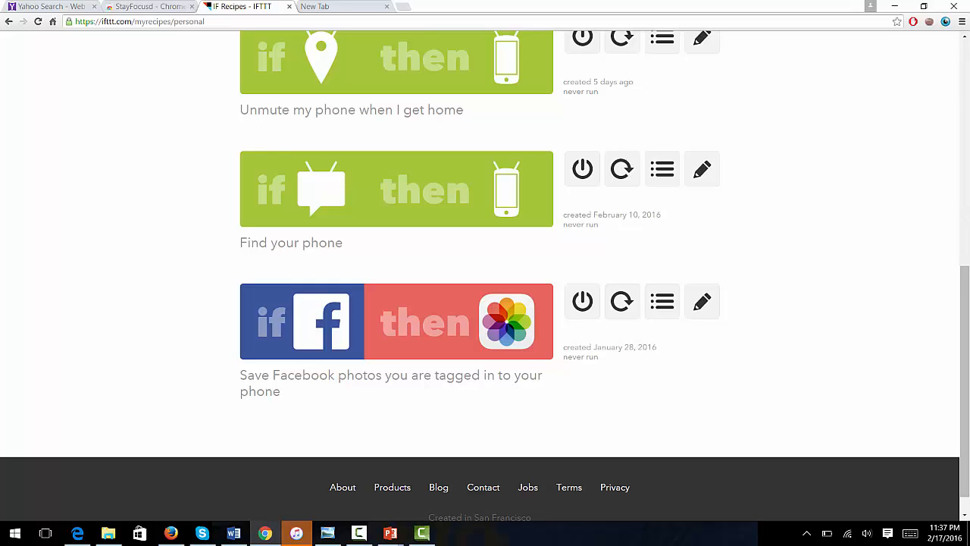
scroll(485, 276, down, 1)
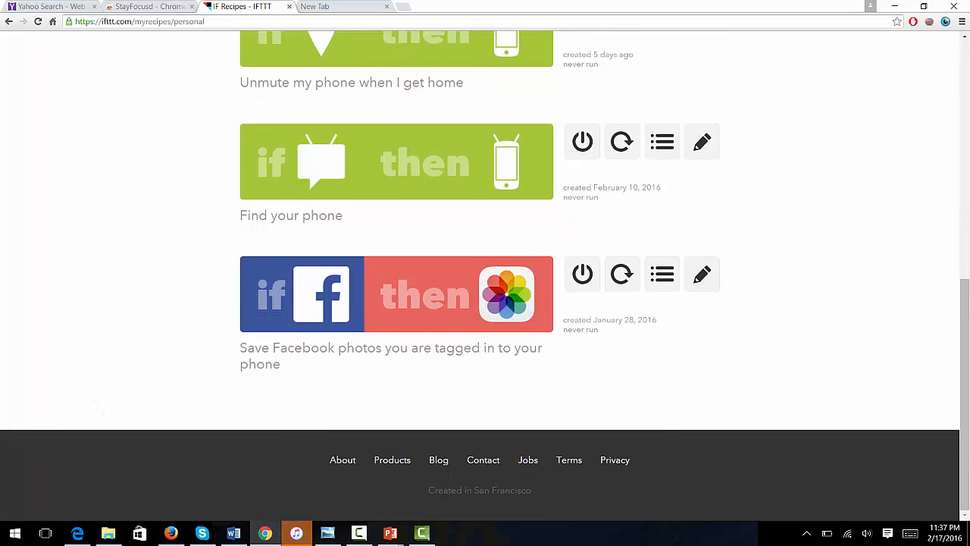
scroll(485, 276, up, 7)
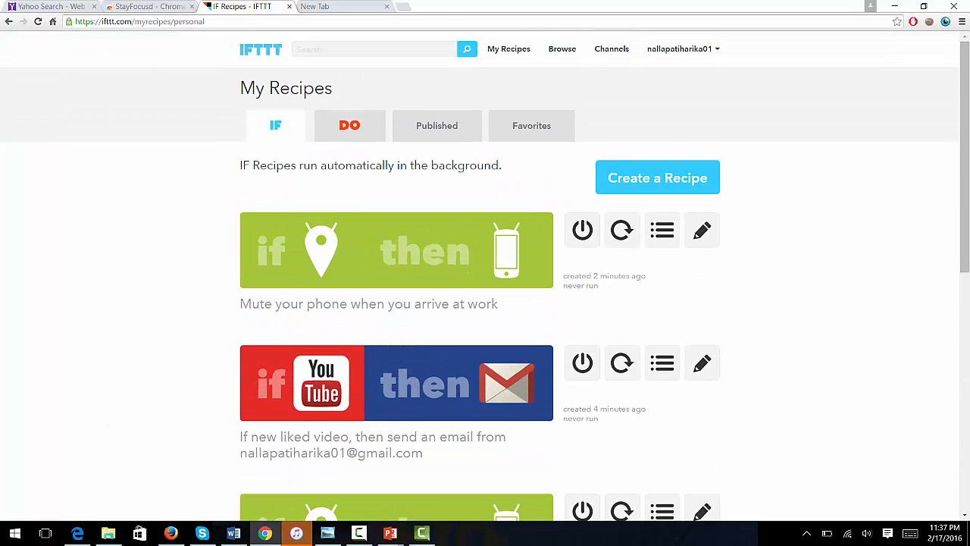